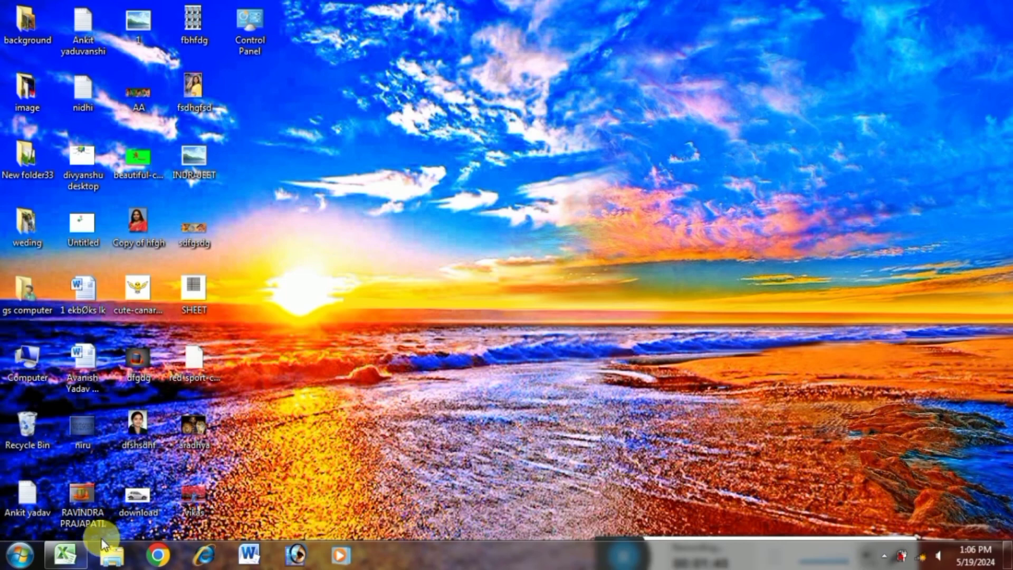
- Switch to the Book1 workbook in Excel and set the loan's year value in E7 to 2
{"action": "mouse_move", "coordinate": [75, 559]}
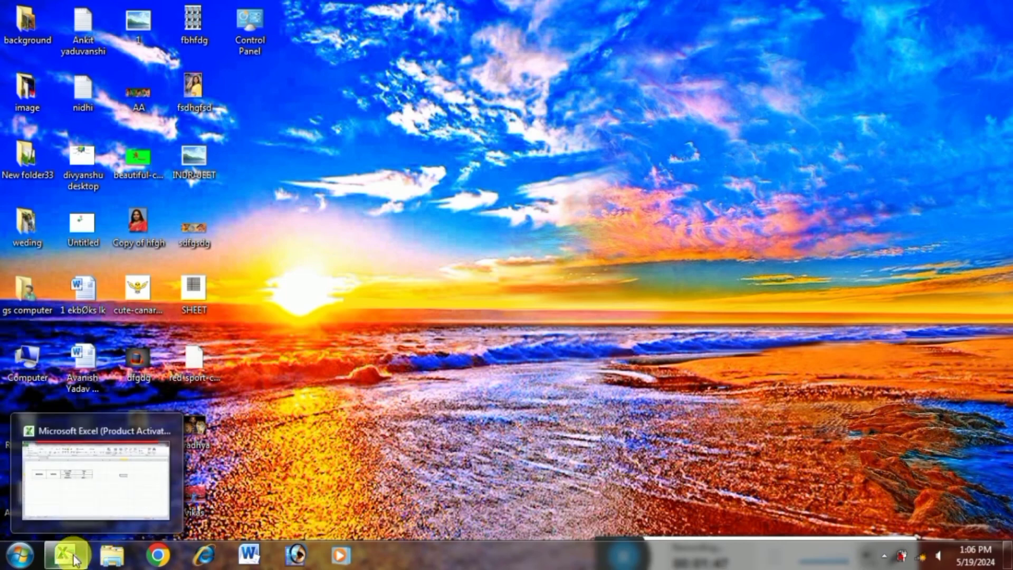
{"action": "left_click", "coordinate": [75, 559]}
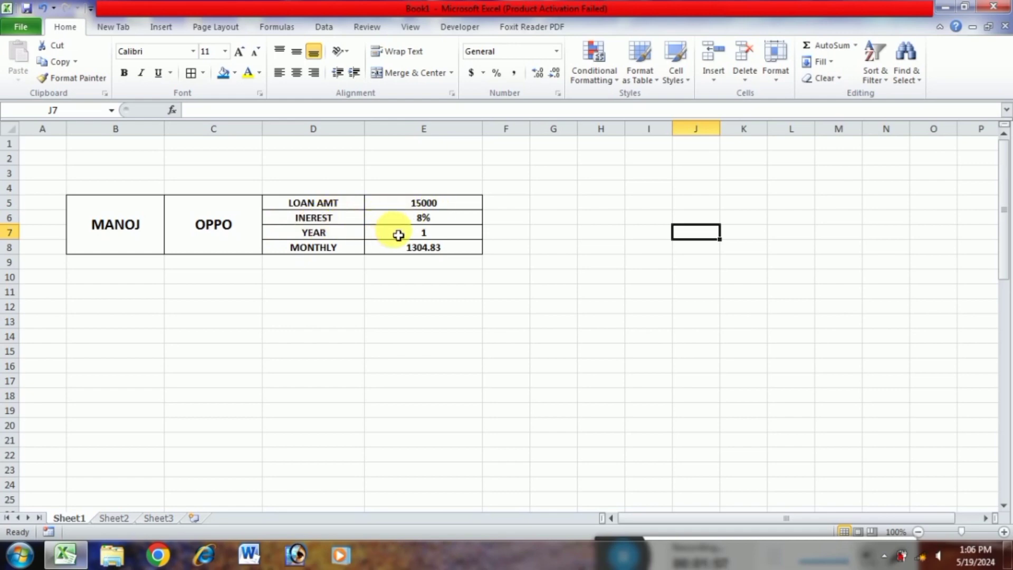
{"action": "left_click", "coordinate": [438, 235]}
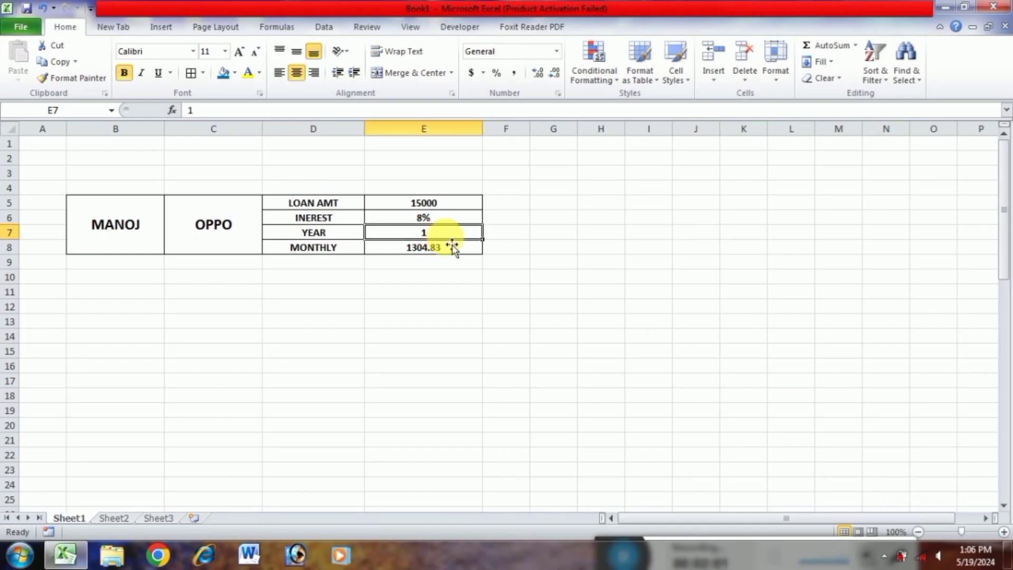
{"action": "type", "text": "2"}
{"action": "key", "text": "Return"}
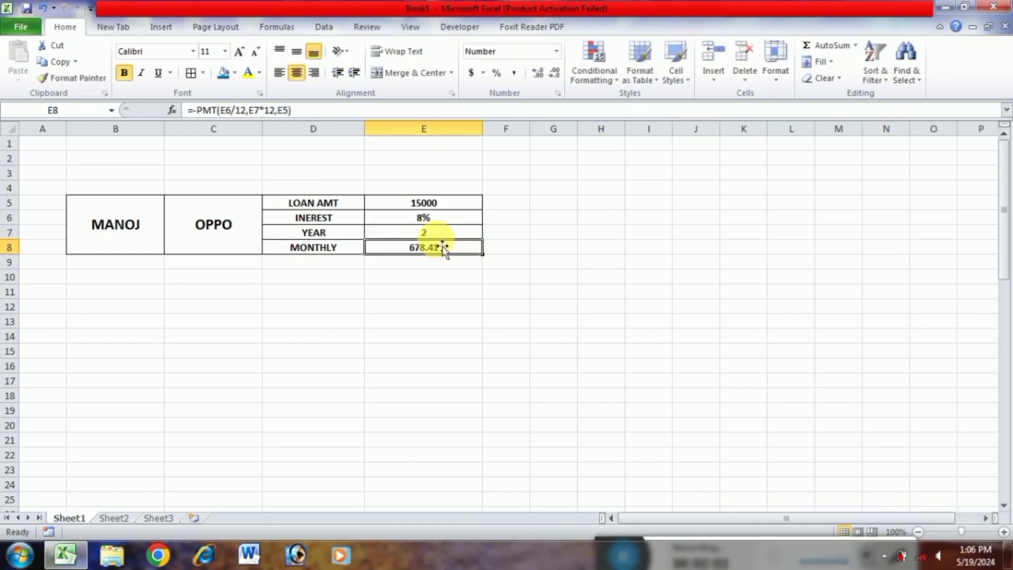
{"action": "left_click", "coordinate": [440, 235]}
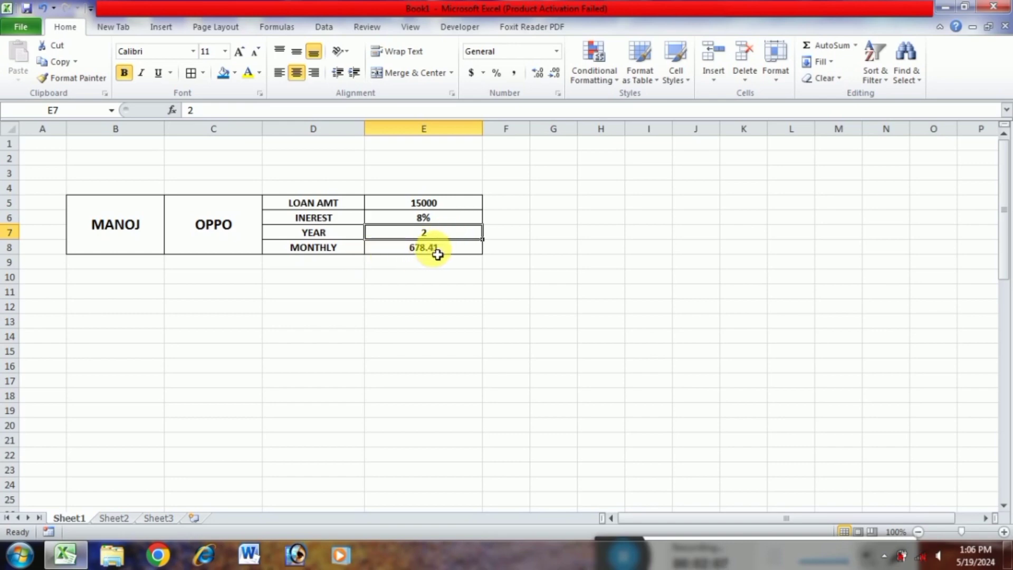
{"action": "left_click", "coordinate": [437, 250]}
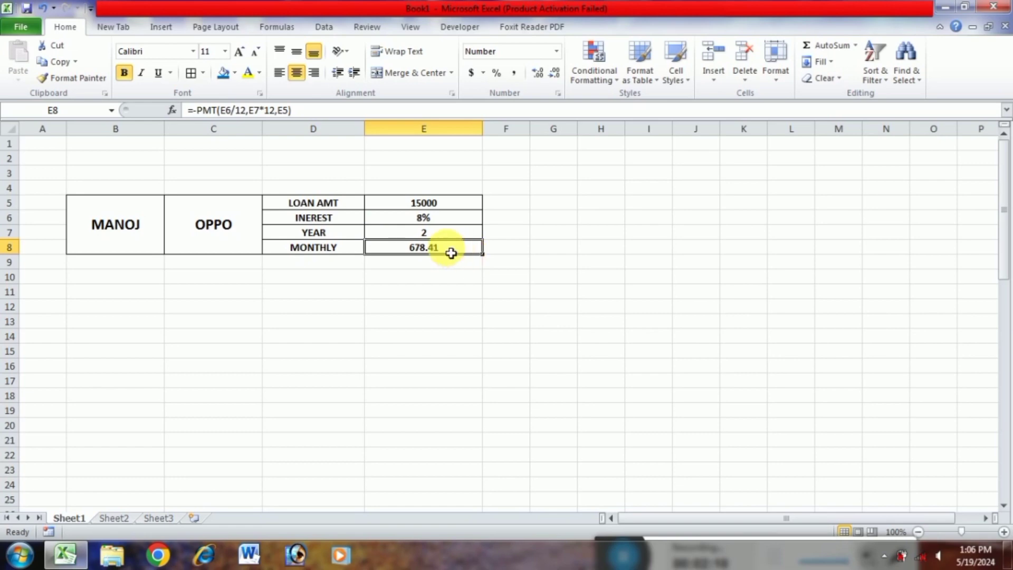
- Set the interest rate in E6 to 9% and the loan amount in E5 to 18000
{"action": "left_click", "coordinate": [433, 223]}
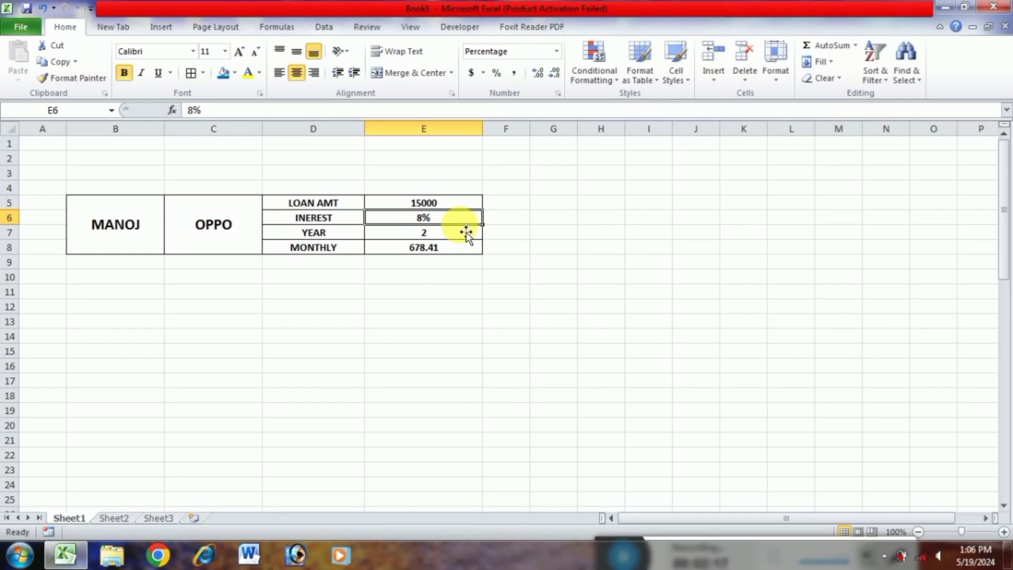
{"action": "type", "text": "9"}
{"action": "key", "text": "Return"}
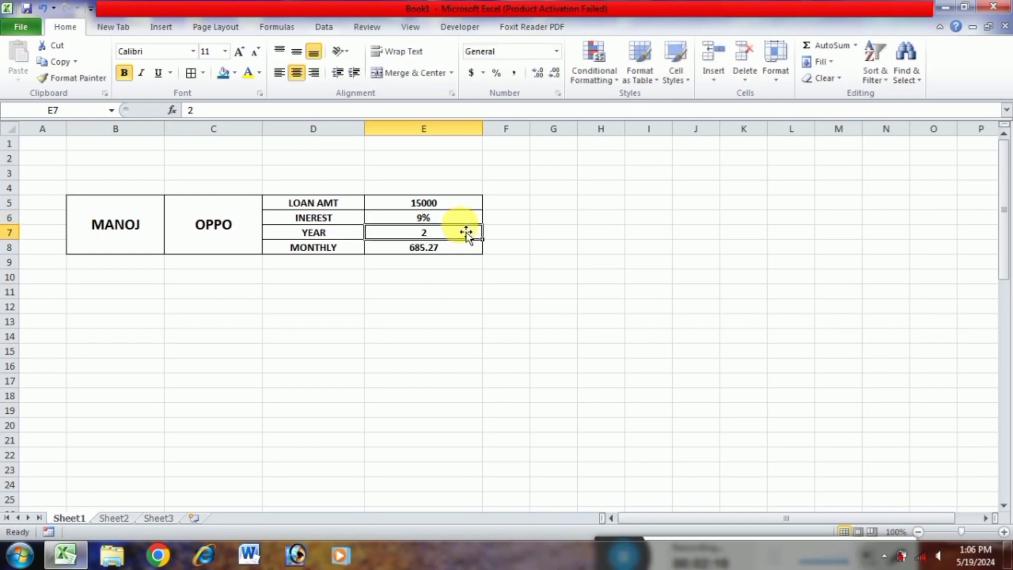
{"action": "key", "text": "Up"}
{"action": "key", "text": "Up"}
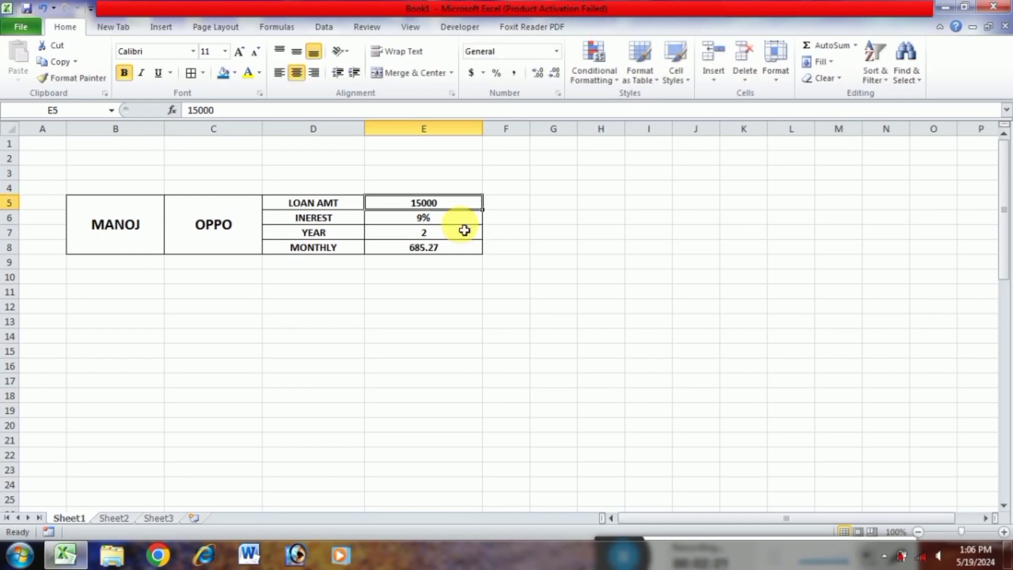
{"action": "type", "text": "18000"}
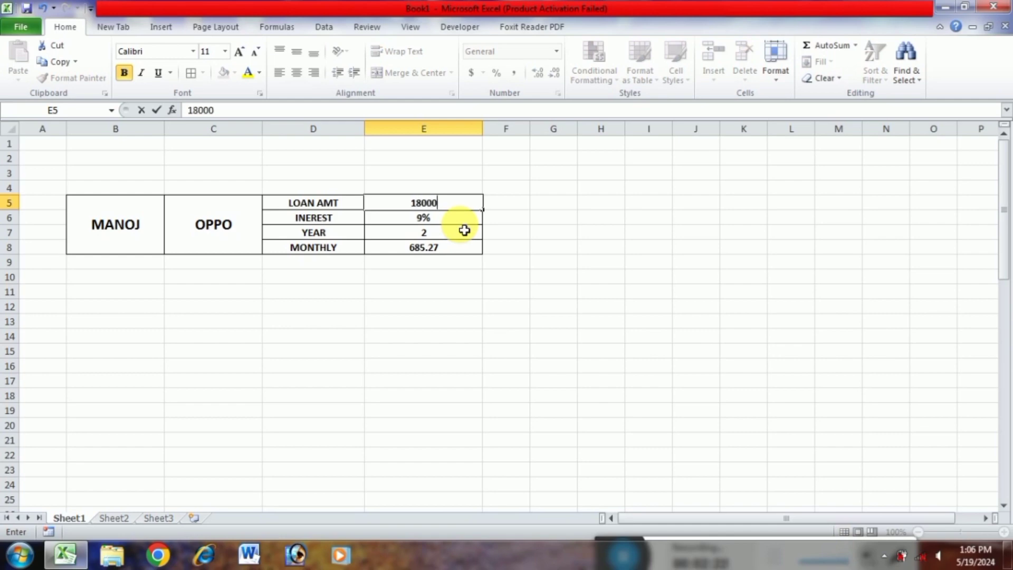
{"action": "key", "text": "Return"}
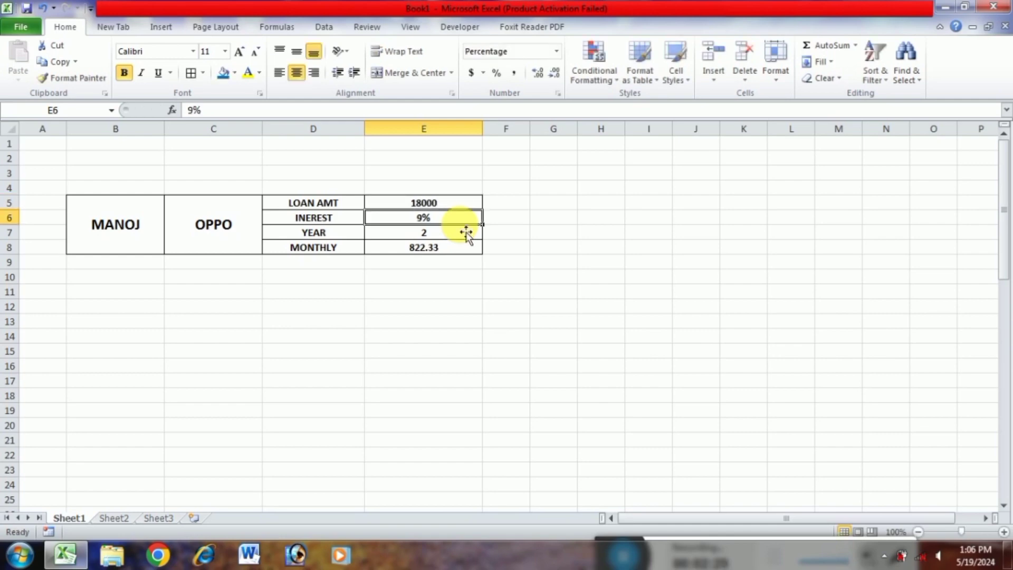
- Set the loan's year value in E7 to 3
{"action": "key", "text": "Down"}
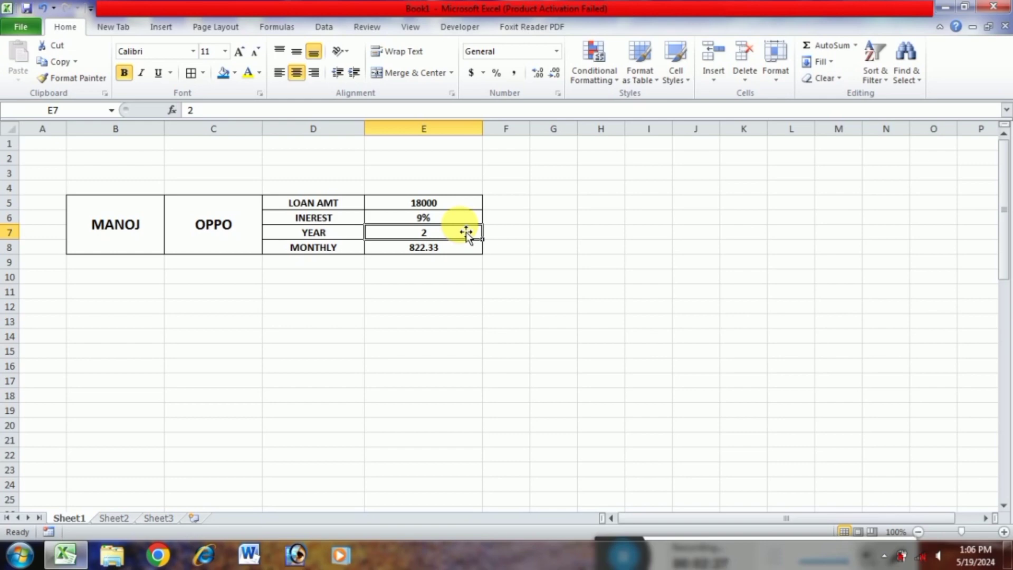
{"action": "type", "text": "3"}
{"action": "key", "text": "Return"}
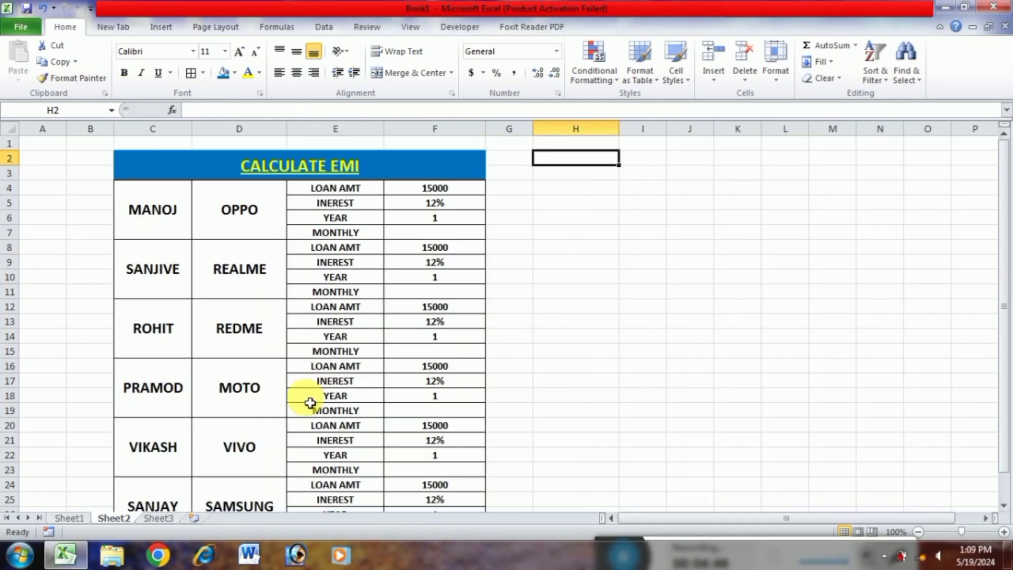
- Review the loan example on Sheet1 and the CALCULATE EMI table on Sheet2
{"action": "left_click", "coordinate": [72, 519]}
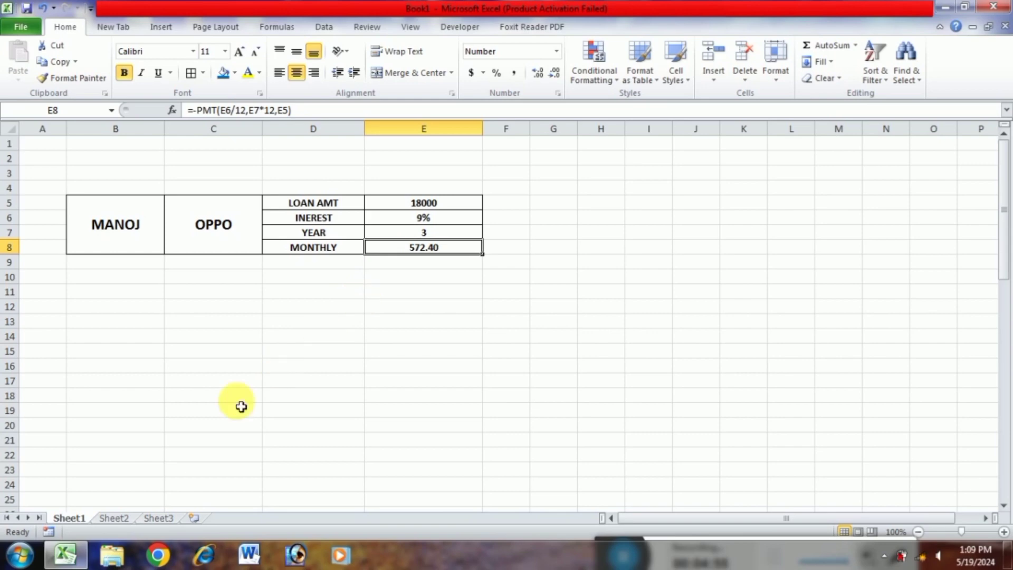
{"action": "left_click", "coordinate": [113, 518]}
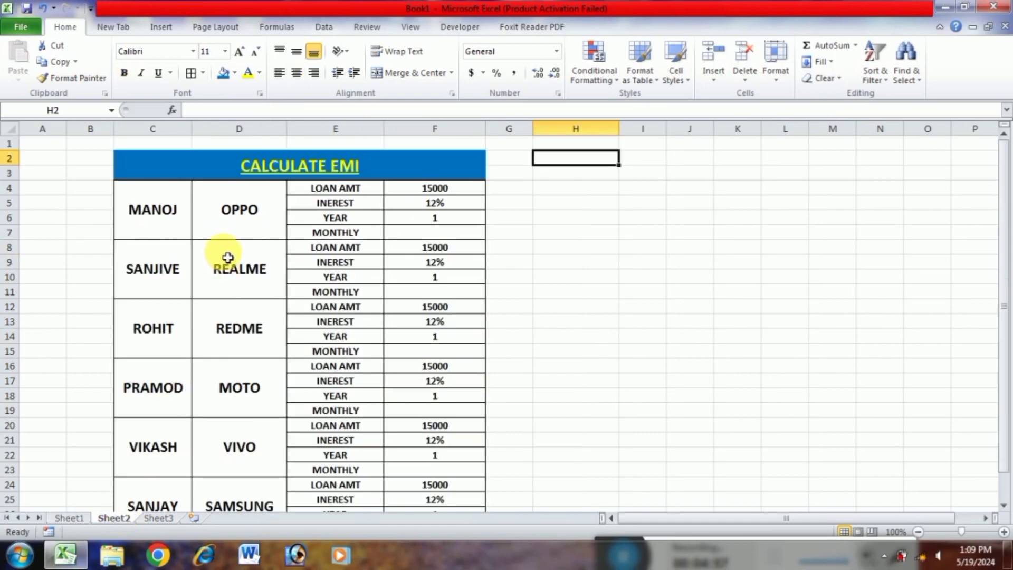
{"action": "scroll", "coordinate": [269, 331], "scroll_direction": "down", "scroll_amount": 5}
{"action": "scroll", "coordinate": [272, 332], "scroll_direction": "up", "scroll_amount": 5}
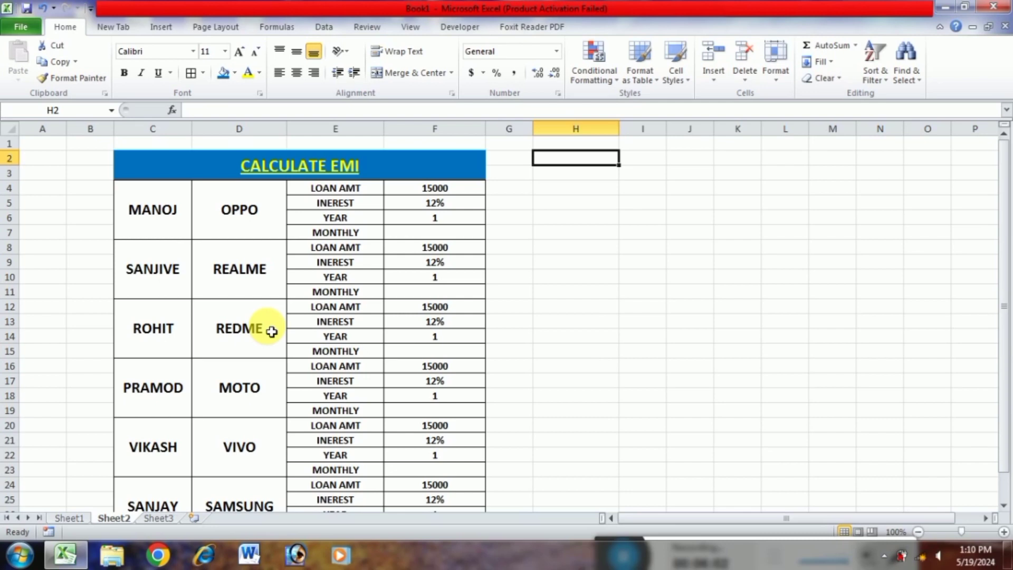
{"action": "left_click", "coordinate": [455, 233]}
{"action": "left_click", "coordinate": [498, 279]}
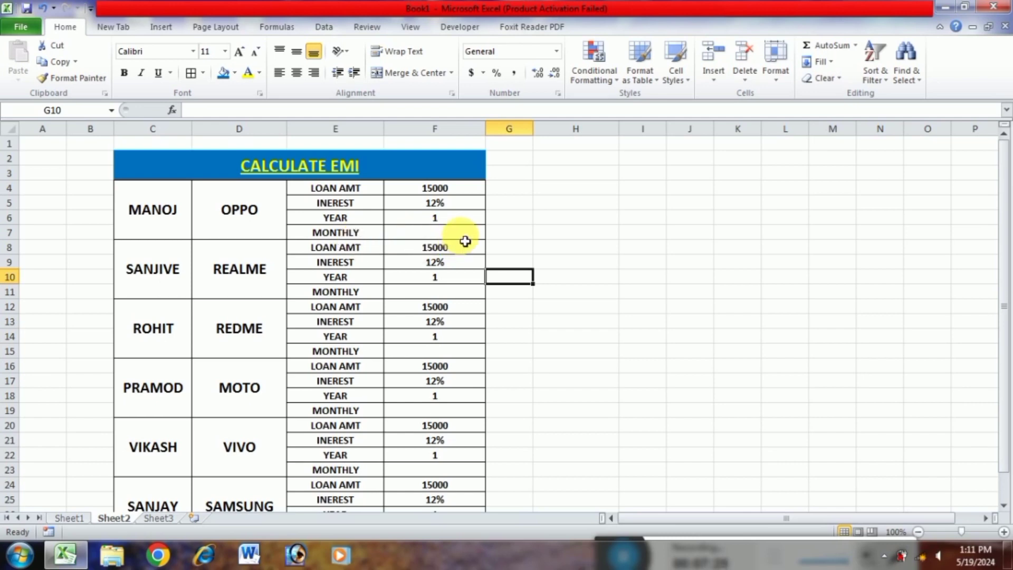
- Enter the monthly payment formula =PMT(F5/12,F6*12,F4) in F7 for the OPPO loan
{"action": "left_click", "coordinate": [465, 237]}
{"action": "type", "text": "=PMT"}
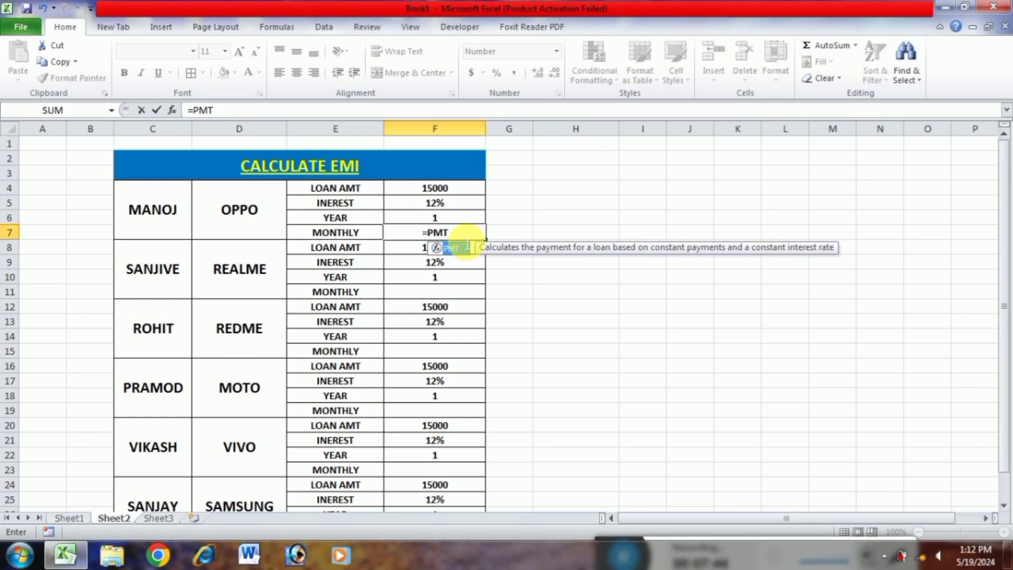
{"action": "type", "text": "("}
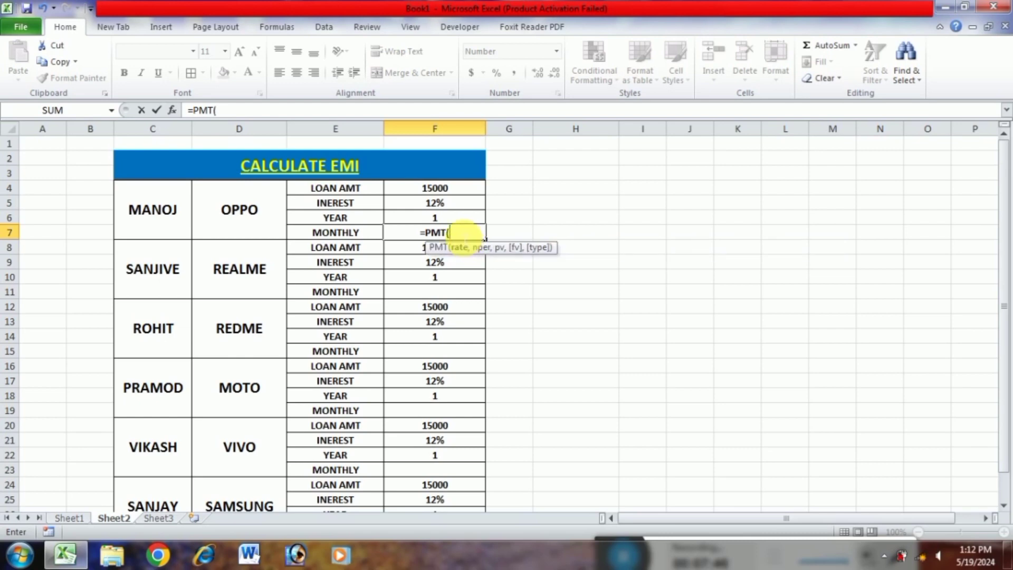
{"action": "left_click", "coordinate": [452, 207]}
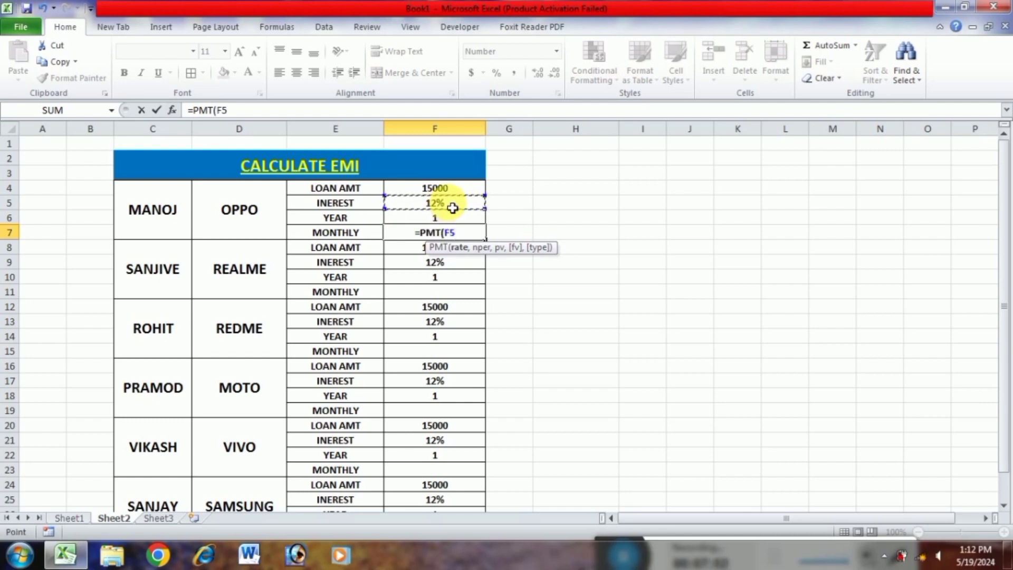
{"action": "type", "text": "/12"}
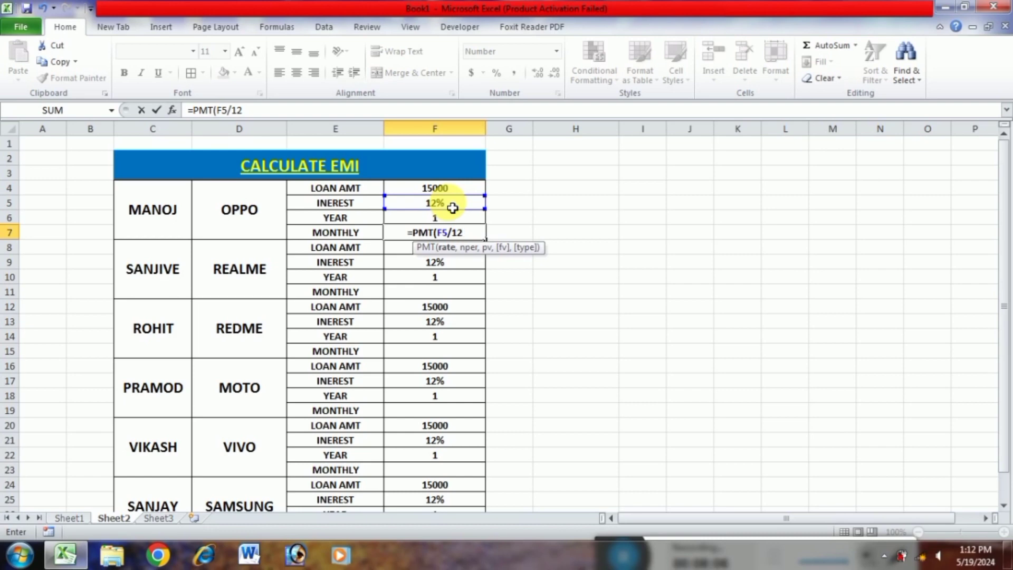
{"action": "type", "text": ","}
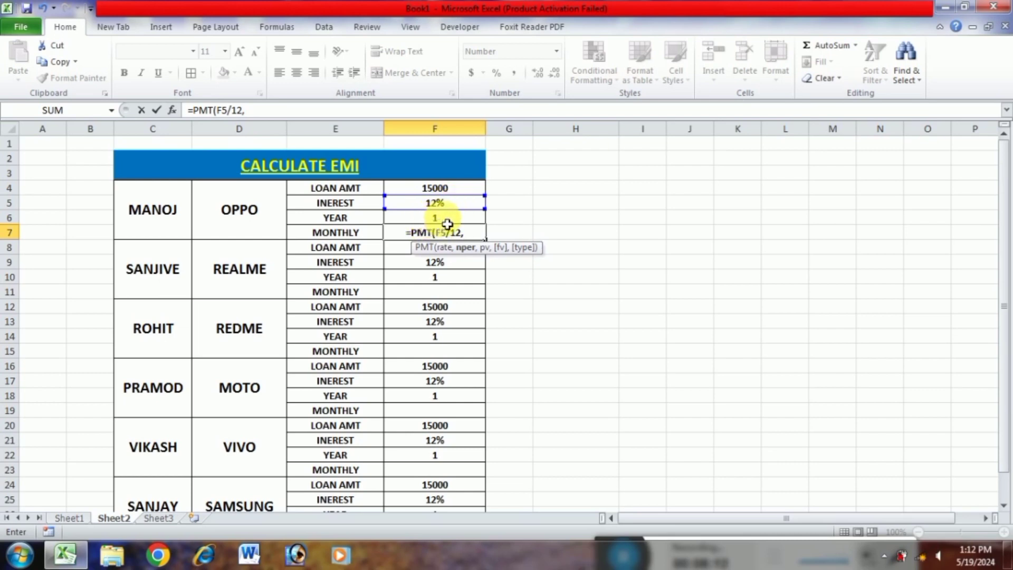
{"action": "left_click", "coordinate": [448, 218]}
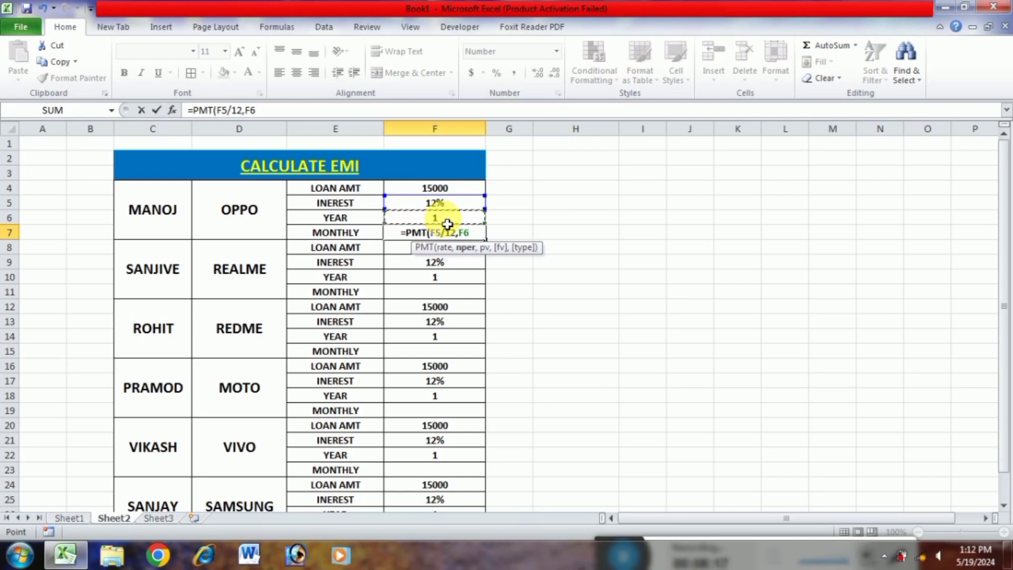
{"action": "type", "text": "*12"}
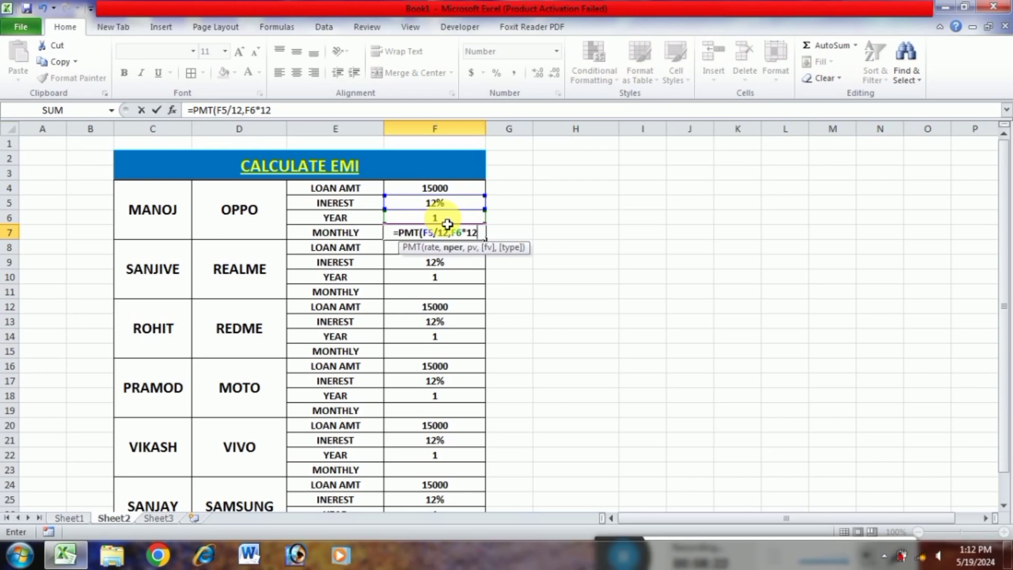
{"action": "type", "text": ","}
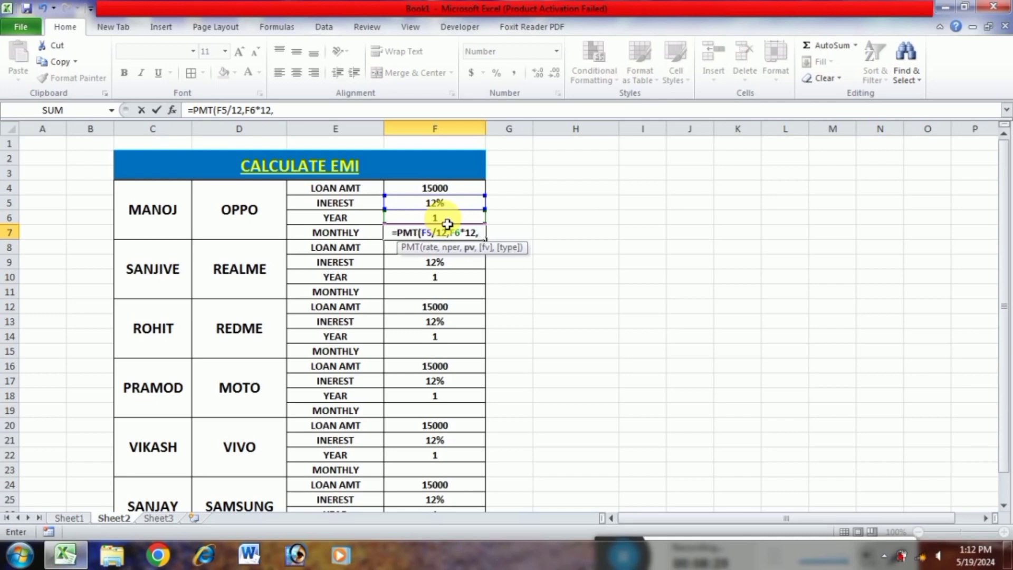
{"action": "left_click", "coordinate": [448, 191]}
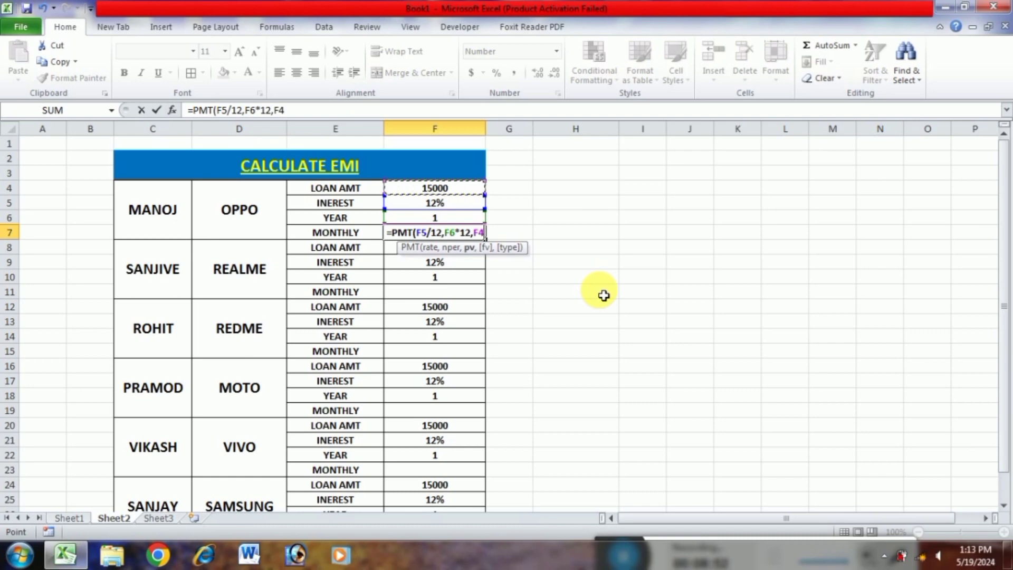
{"action": "type", "text": ")"}
{"action": "key", "text": "Return"}
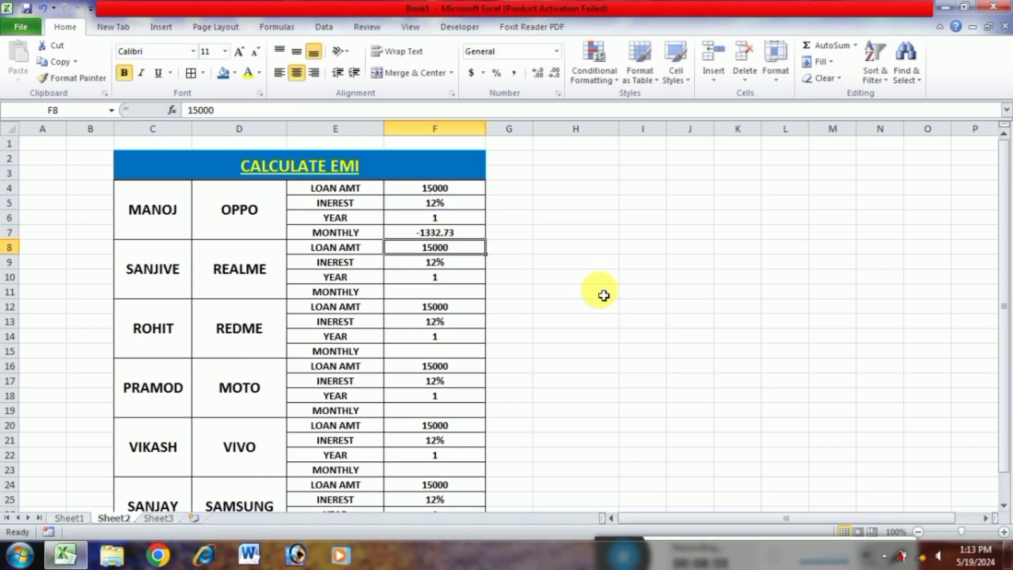
- Add a minus sign before PMT in F7, making the formula =-PMT(F5/12,F6*12,F4)
{"action": "left_click", "coordinate": [454, 233]}
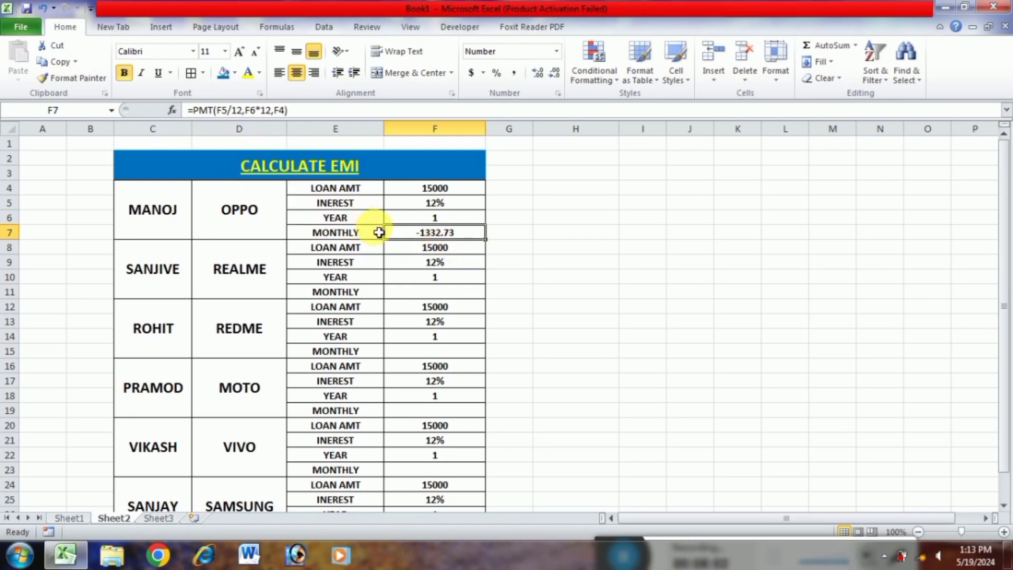
{"action": "double_click", "coordinate": [409, 232]}
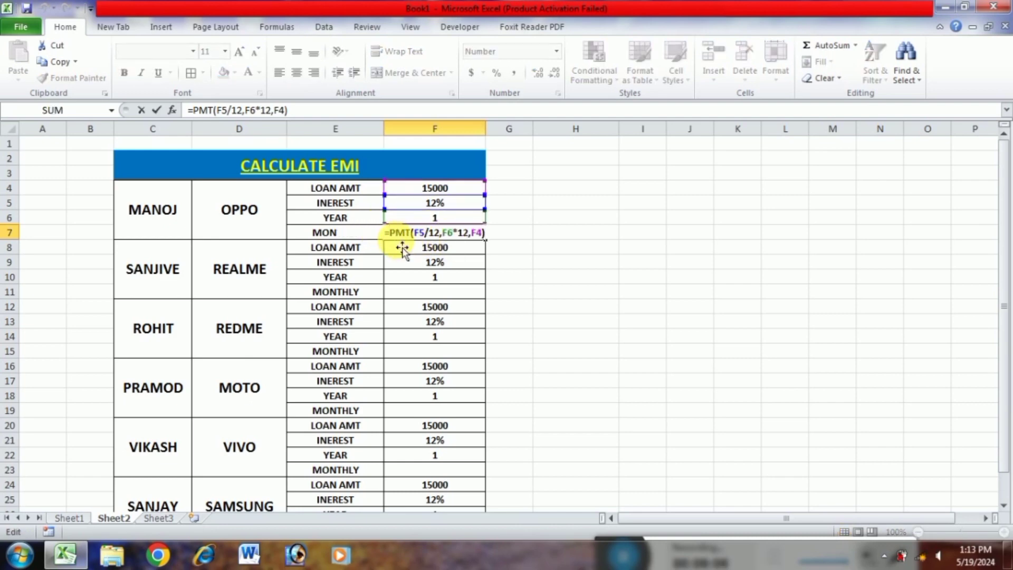
{"action": "type", "text": "-"}
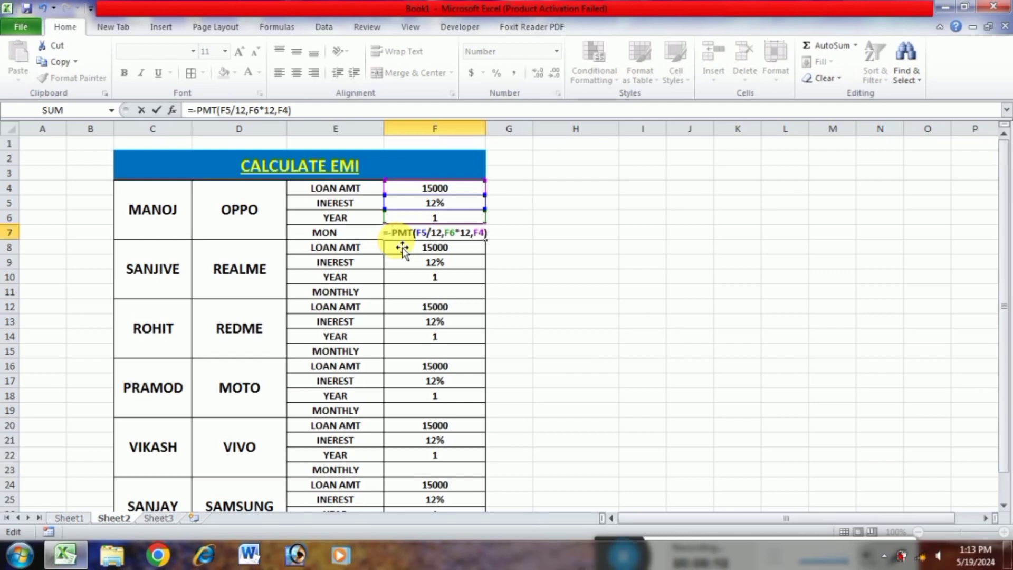
{"action": "key", "text": "Return"}
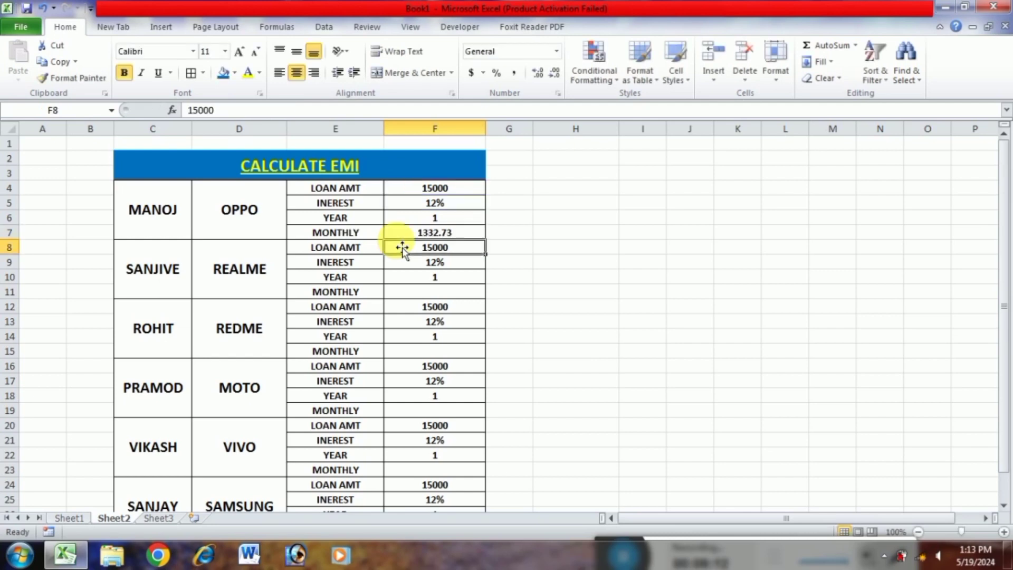
- Apply the Number format to the OPPO loan's monthly payment in F7
{"action": "left_click", "coordinate": [458, 233]}
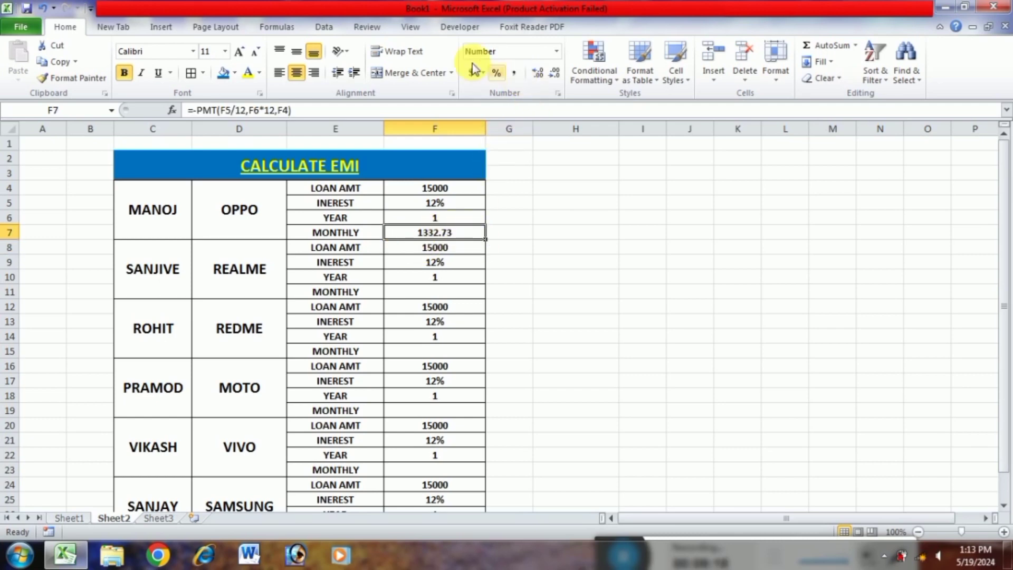
{"action": "left_click", "coordinate": [557, 52]}
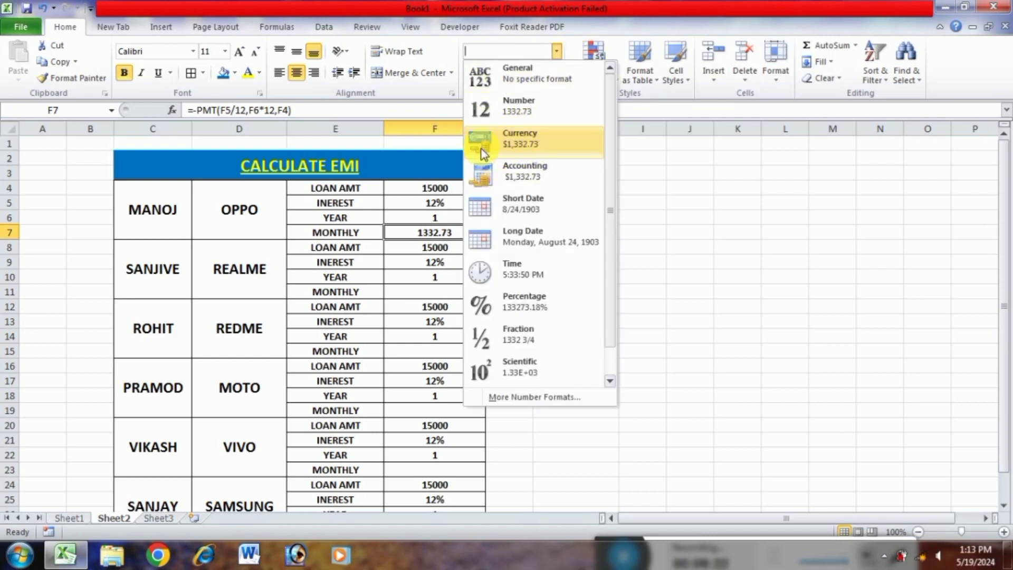
{"action": "left_click", "coordinate": [508, 114]}
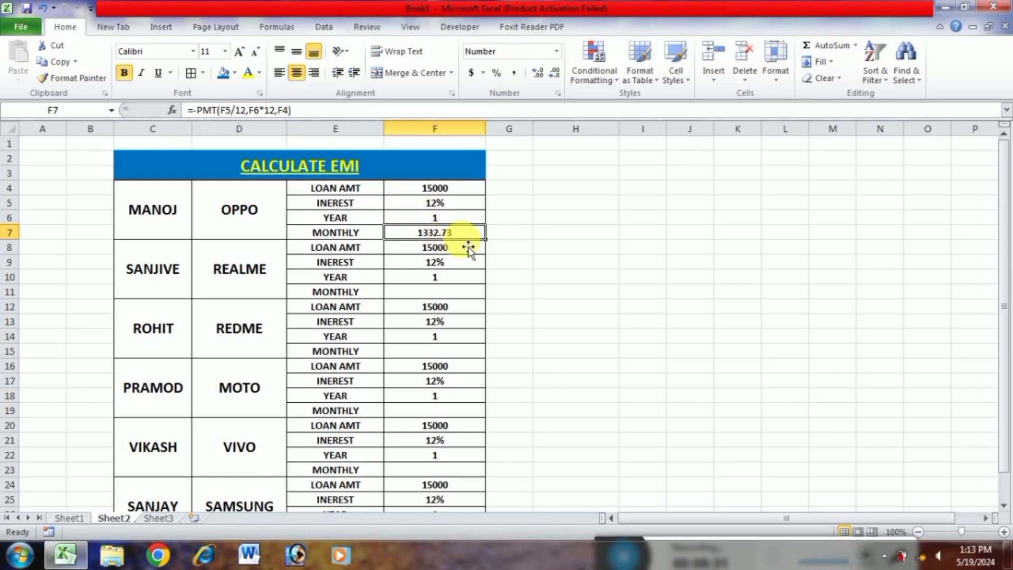
- Change the OPPO loan's values to 8% interest, 2 years and a loan amount of 18000
{"action": "left_click", "coordinate": [459, 209]}
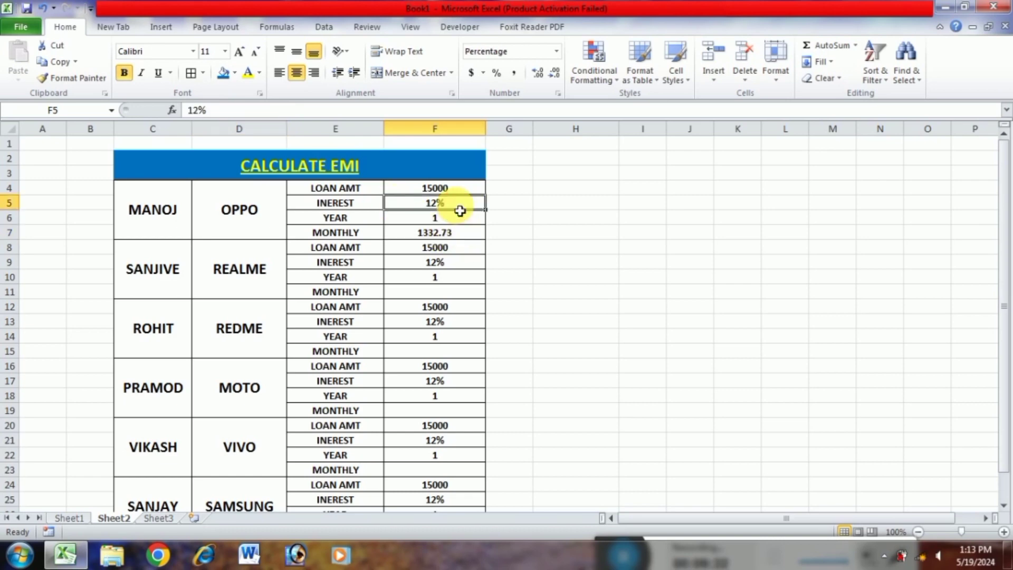
{"action": "type", "text": "8"}
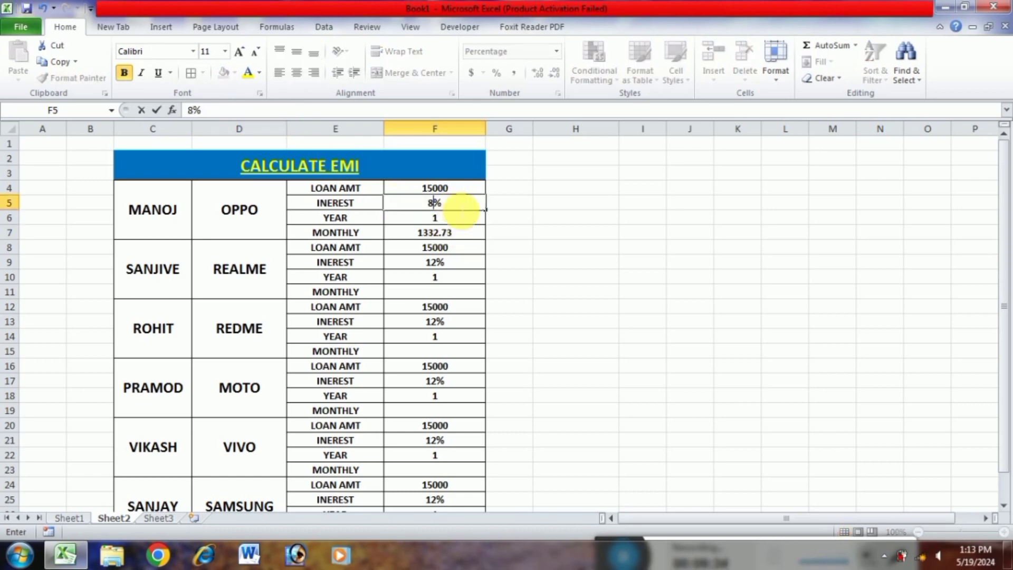
{"action": "key", "text": "Return"}
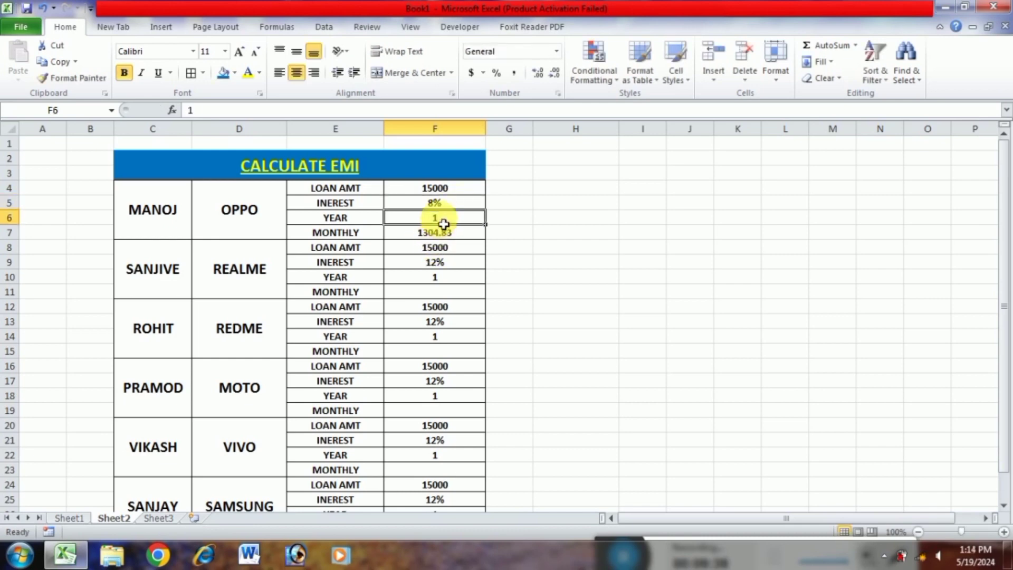
{"action": "type", "text": "2"}
{"action": "key", "text": "Return"}
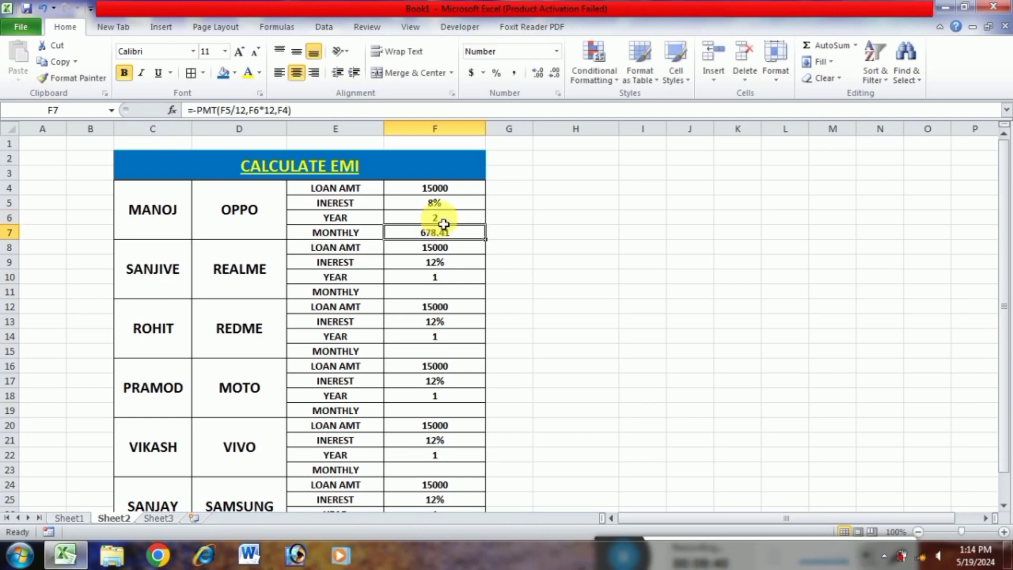
{"action": "left_click", "coordinate": [452, 192]}
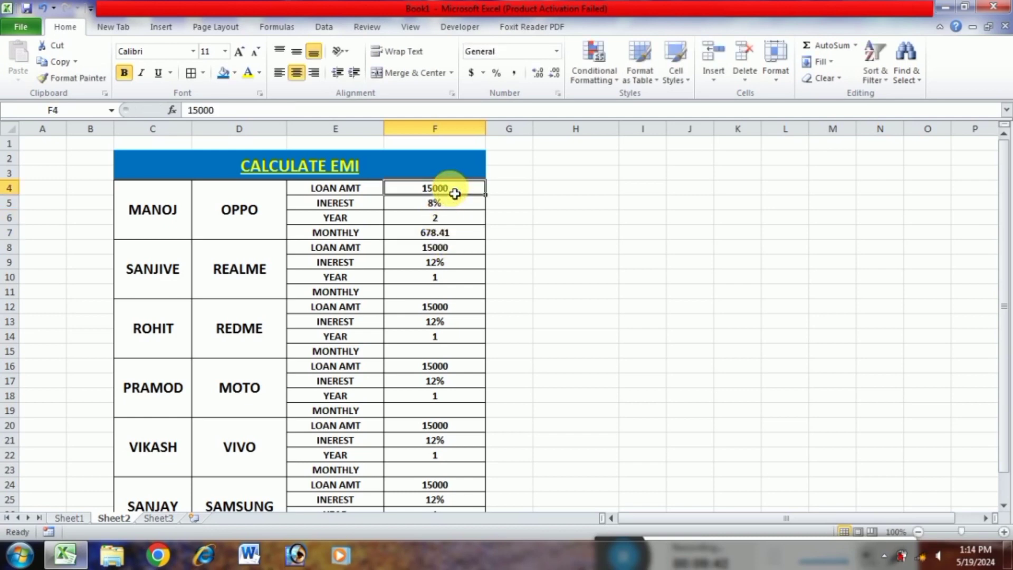
{"action": "type", "text": "18000"}
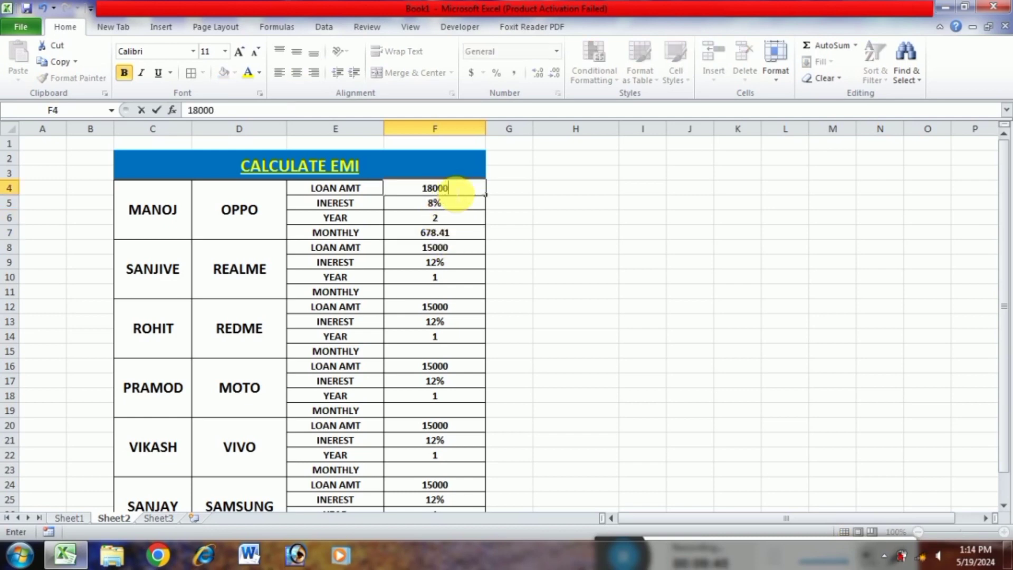
{"action": "key", "text": "Return"}
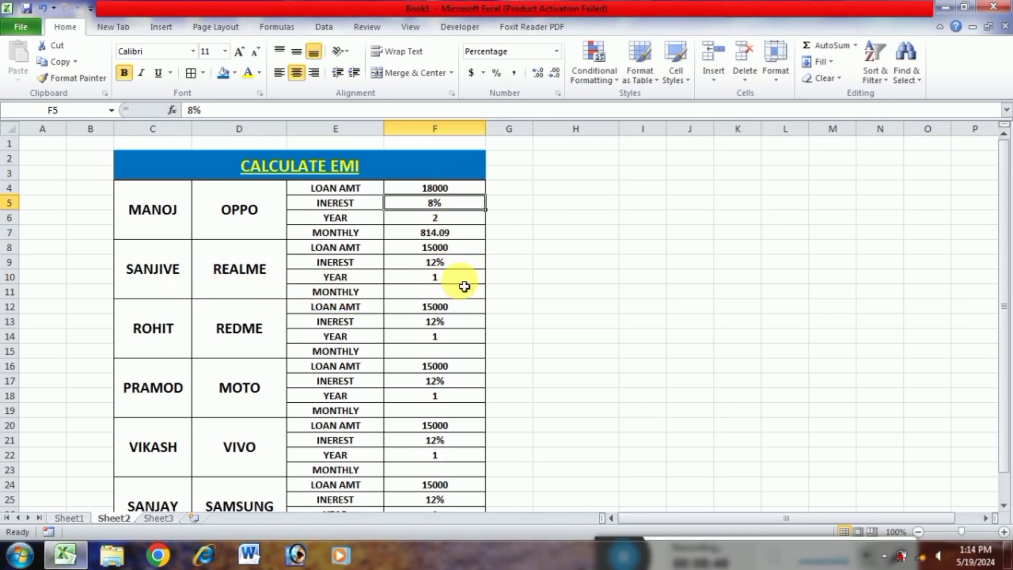
- Change the REALME loan's values to a loan amount of 22000, 9% interest and 3 years
{"action": "left_click", "coordinate": [448, 264]}
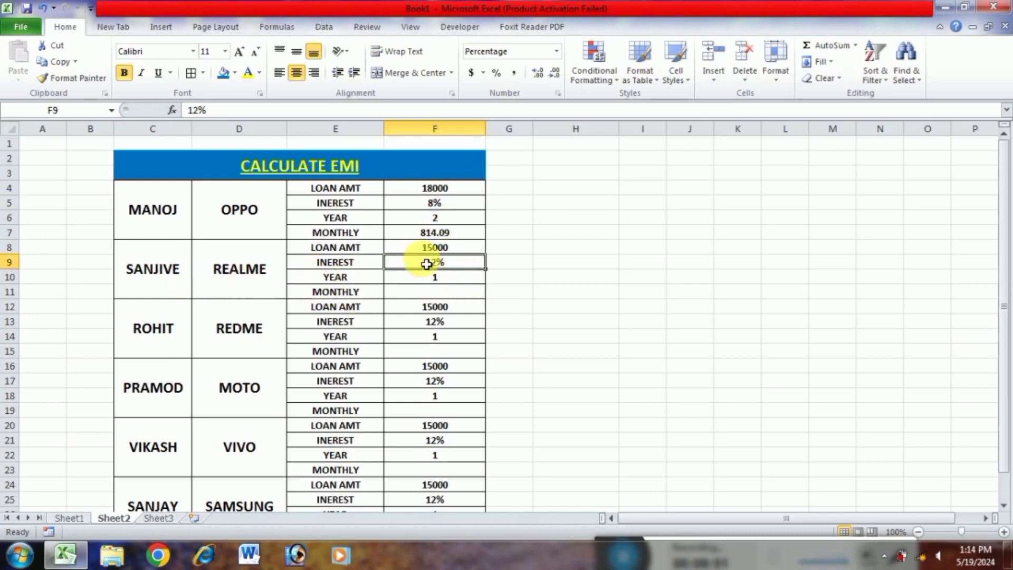
{"action": "left_click", "coordinate": [442, 256]}
{"action": "left_click", "coordinate": [442, 251]}
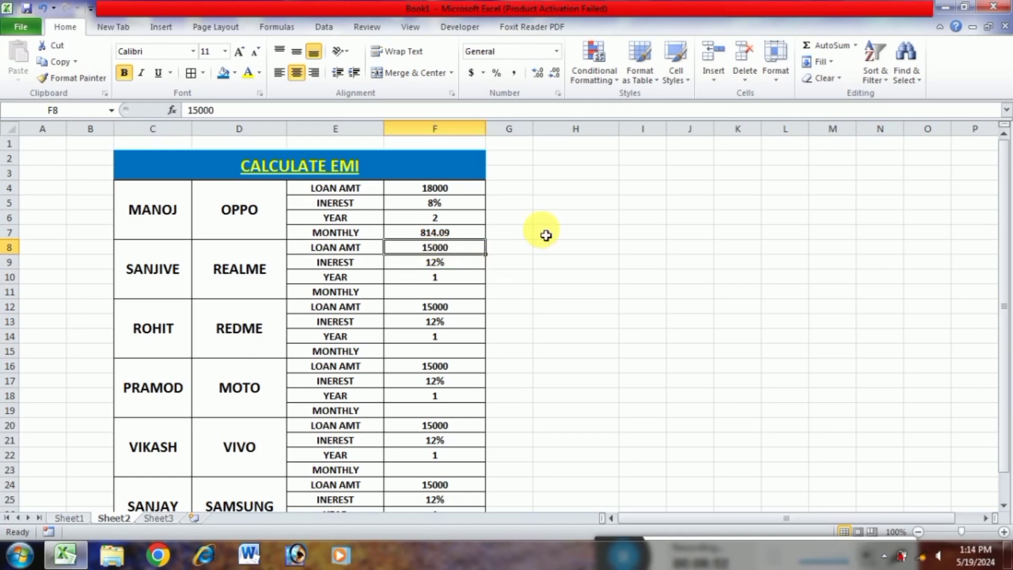
{"action": "type", "text": "22000"}
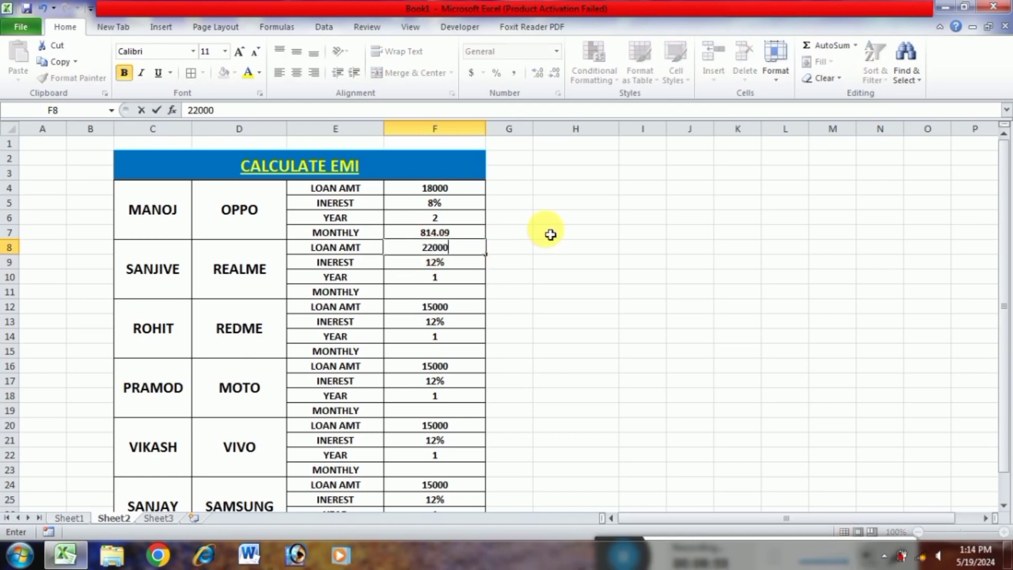
{"action": "key", "text": "ctrl+Return"}
{"action": "key", "text": "Return"}
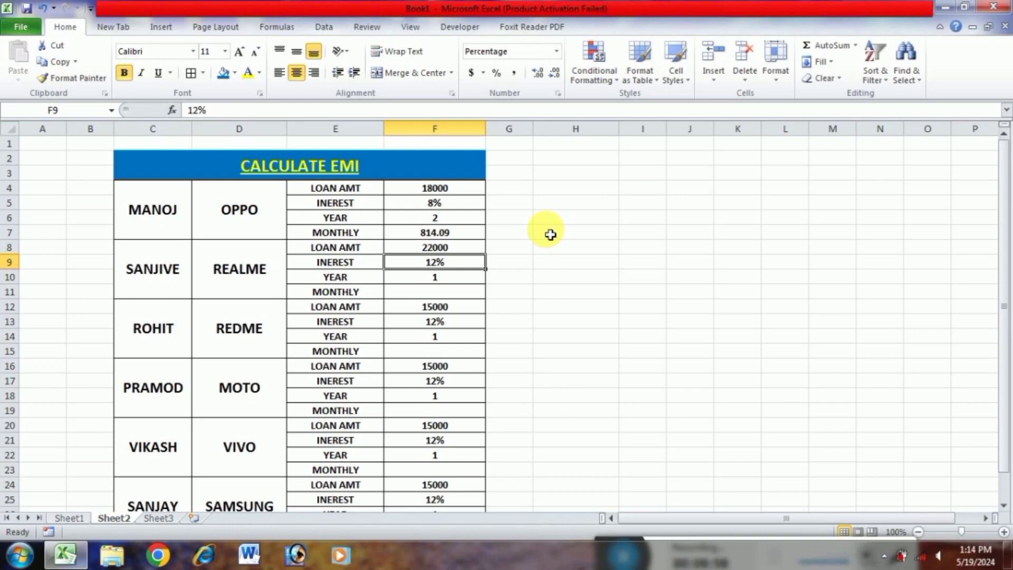
{"action": "type", "text": "9"}
{"action": "key", "text": "Return"}
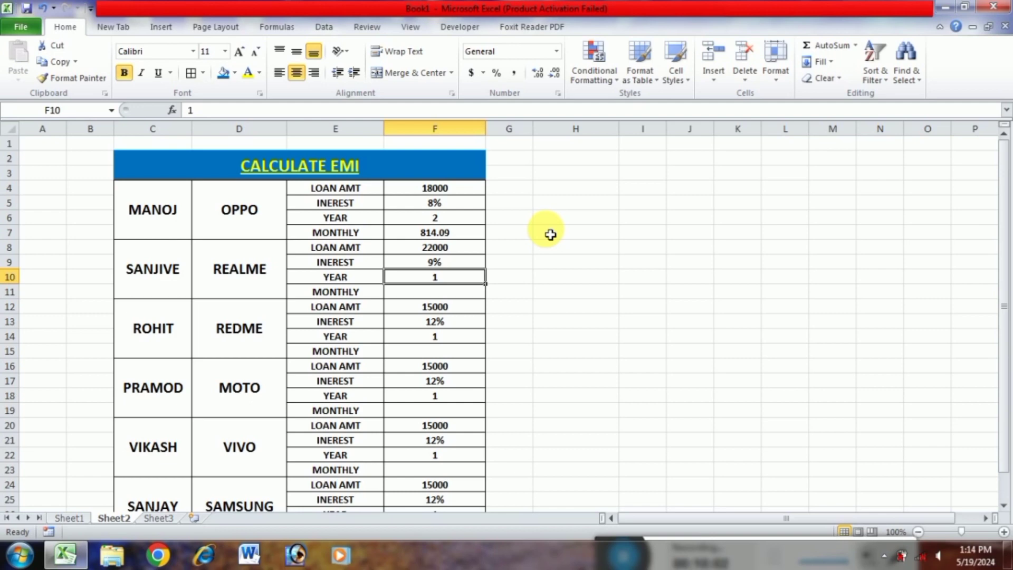
{"action": "type", "text": "3"}
{"action": "key", "text": "Return"}
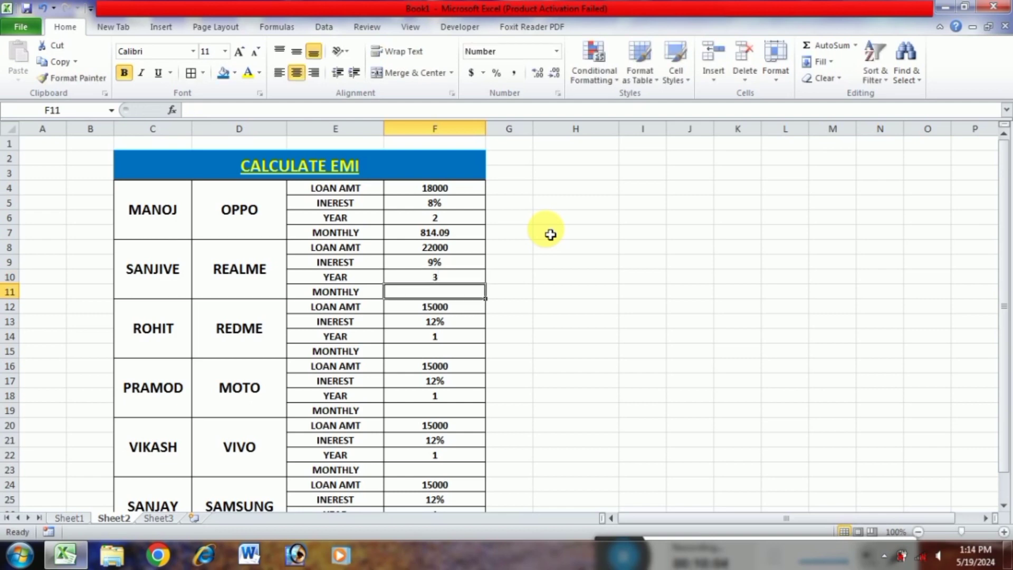
- Enter the monthly payment formula =-PMT(F9/12,F10*12,F8) in F11 for the REALME loan
{"action": "type", "text": "="}
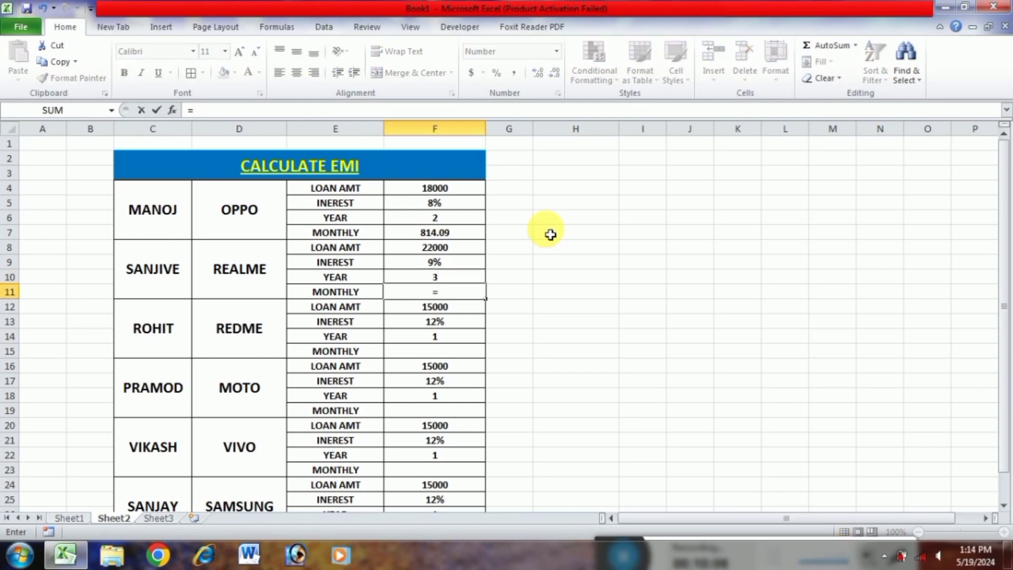
{"action": "type", "text": "P"}
{"action": "key", "text": "BackSpace"}
{"action": "type", "text": "-PM"}
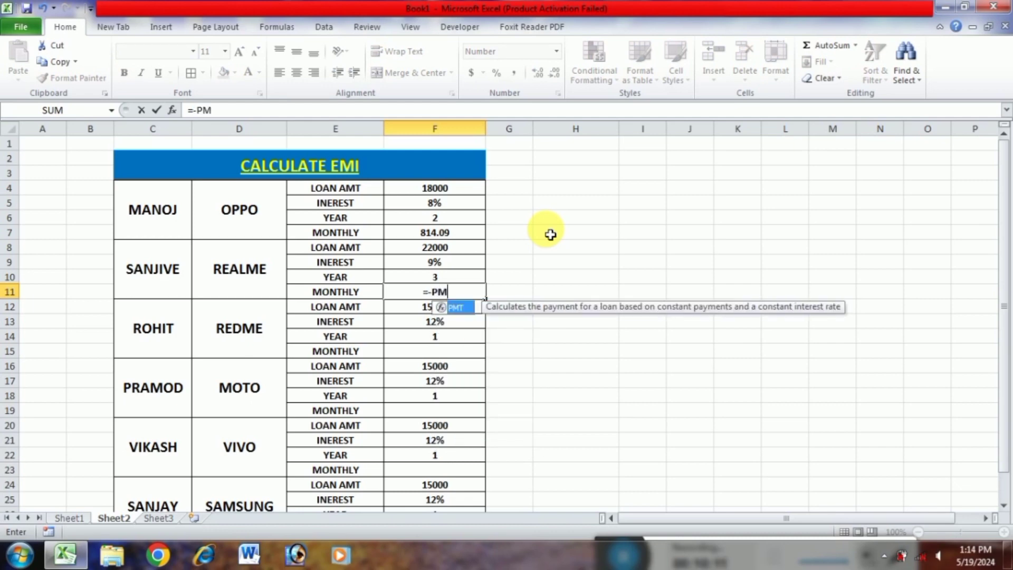
{"action": "type", "text": "T("}
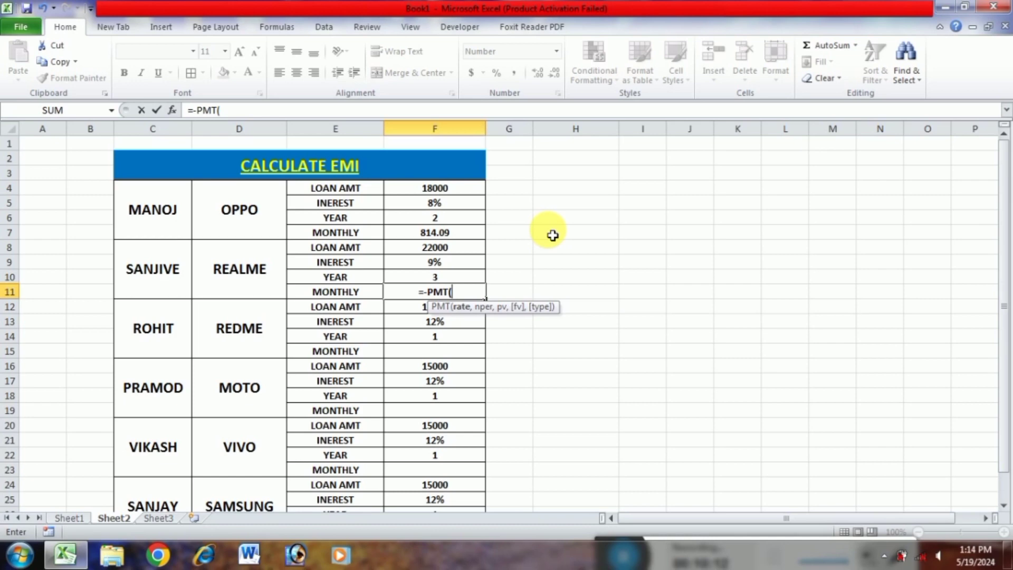
{"action": "left_click", "coordinate": [450, 267]}
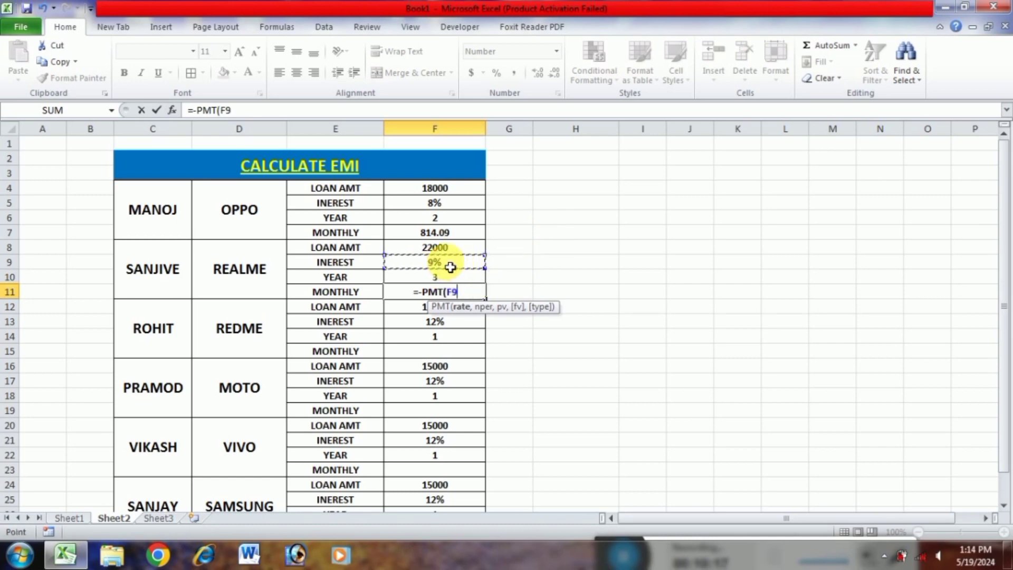
{"action": "type", "text": "/12"}
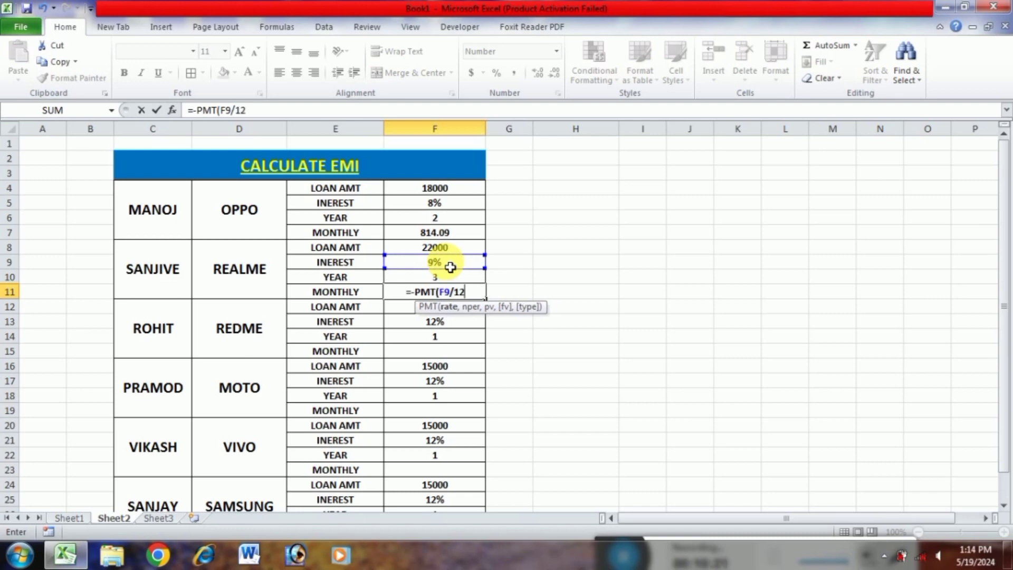
{"action": "type", "text": ","}
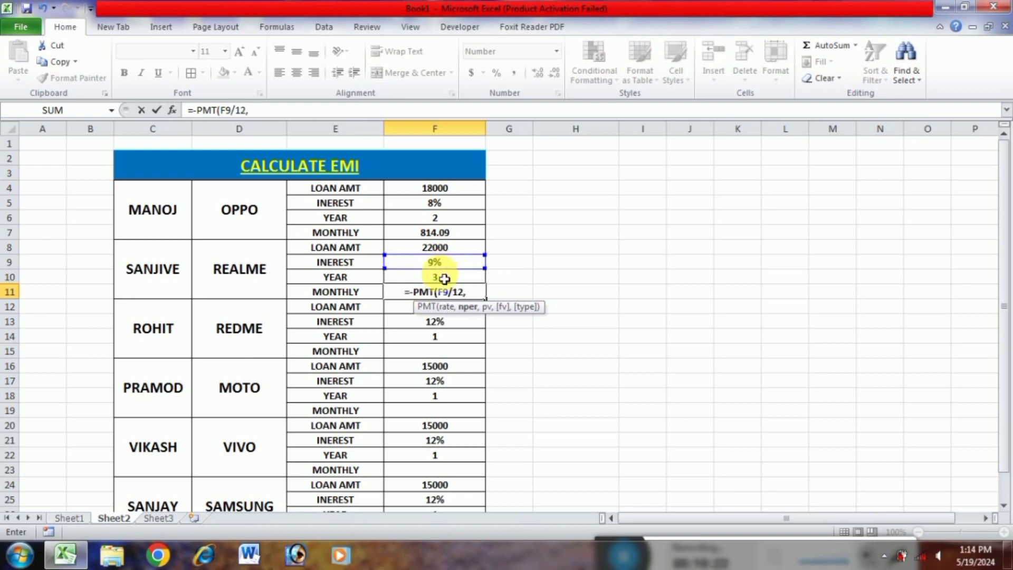
{"action": "left_click", "coordinate": [434, 279]}
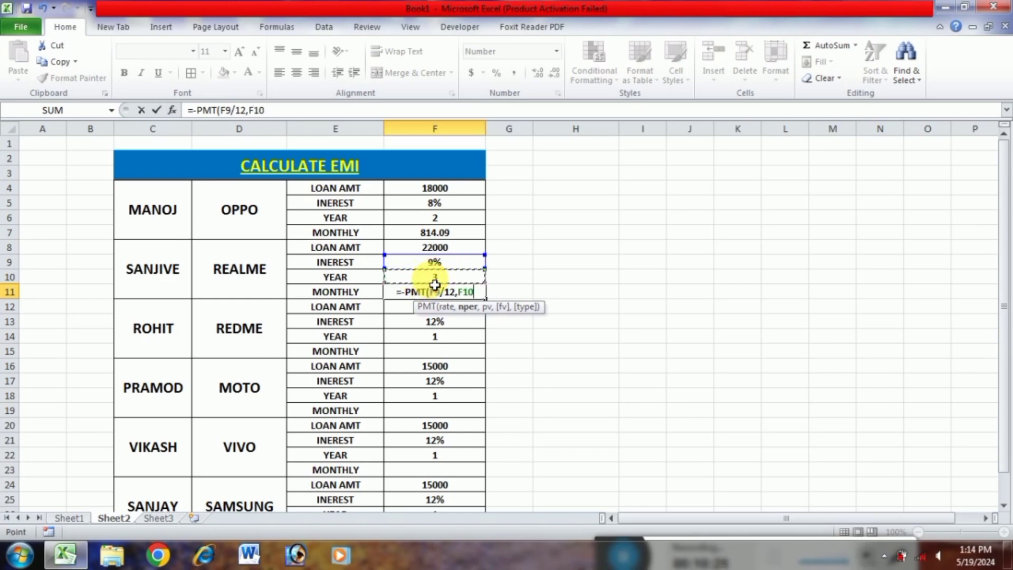
{"action": "type", "text": "*12"}
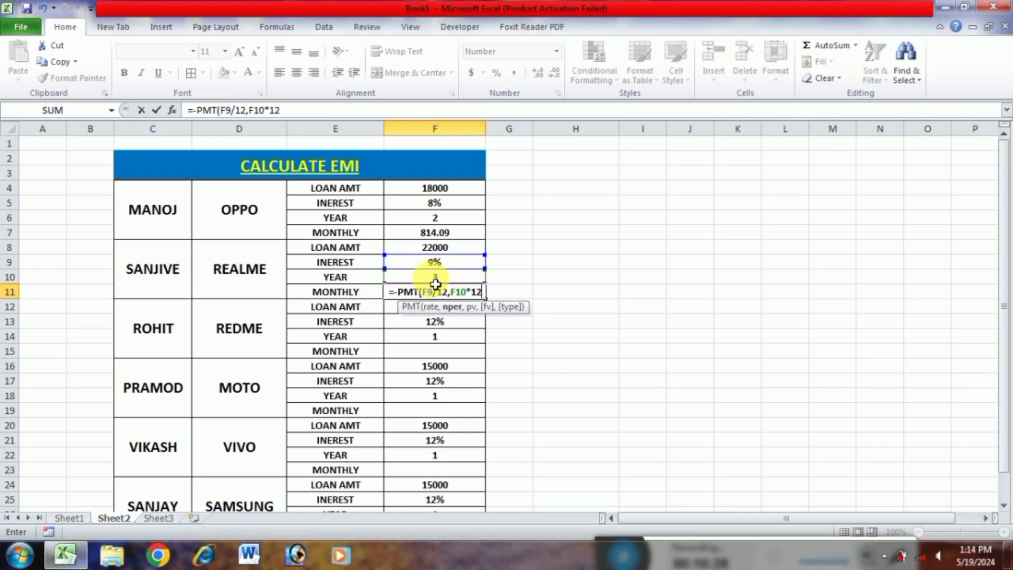
{"action": "type", "text": ","}
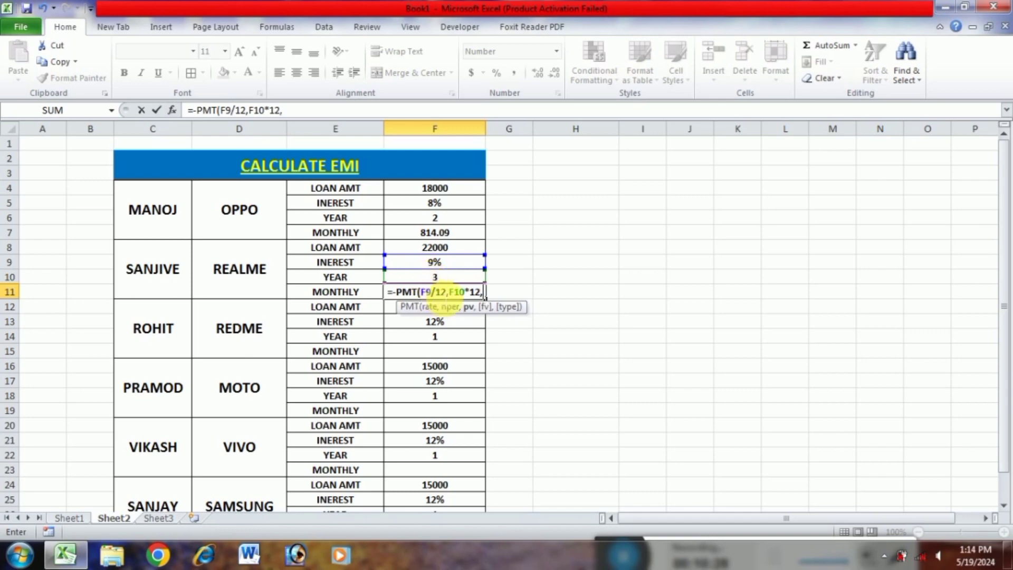
{"action": "left_click", "coordinate": [432, 254]}
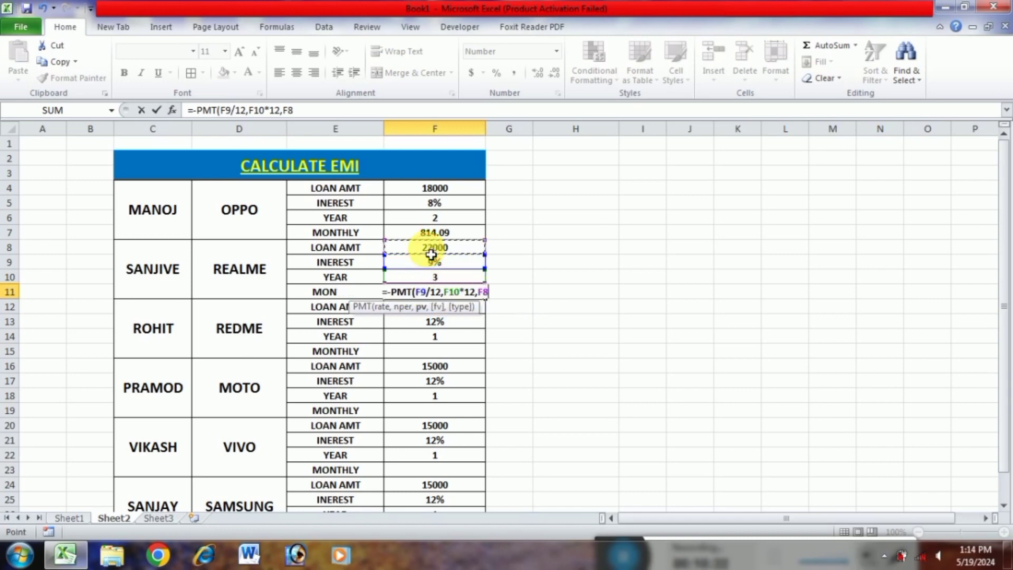
{"action": "type", "text": ")"}
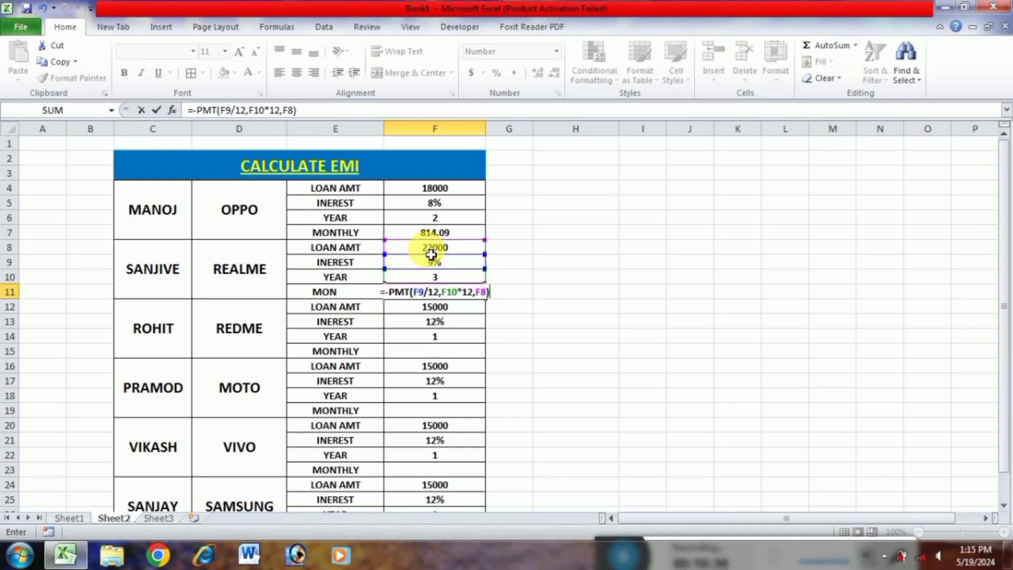
{"action": "key", "text": "Return"}
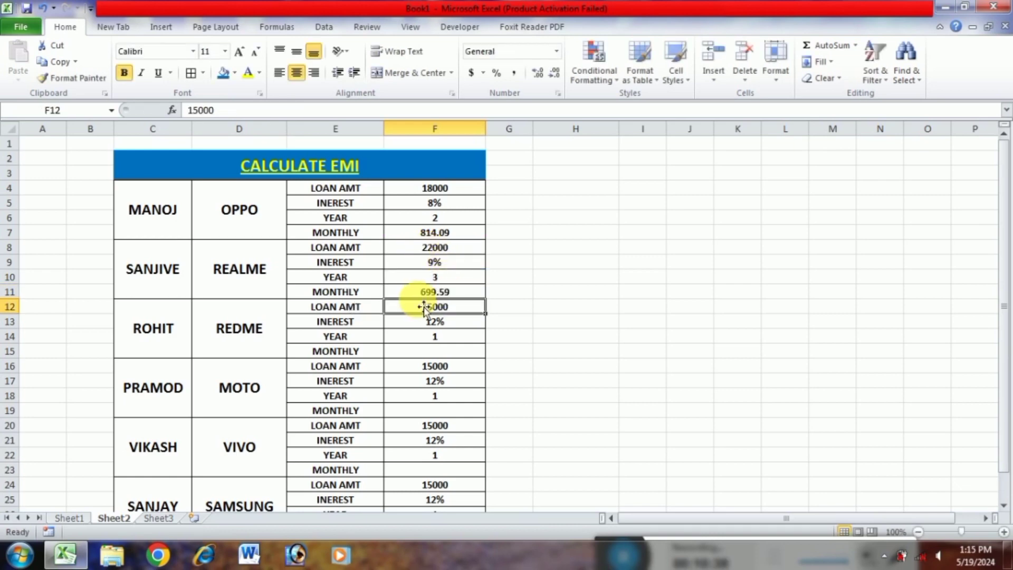
{"action": "left_click", "coordinate": [429, 292]}
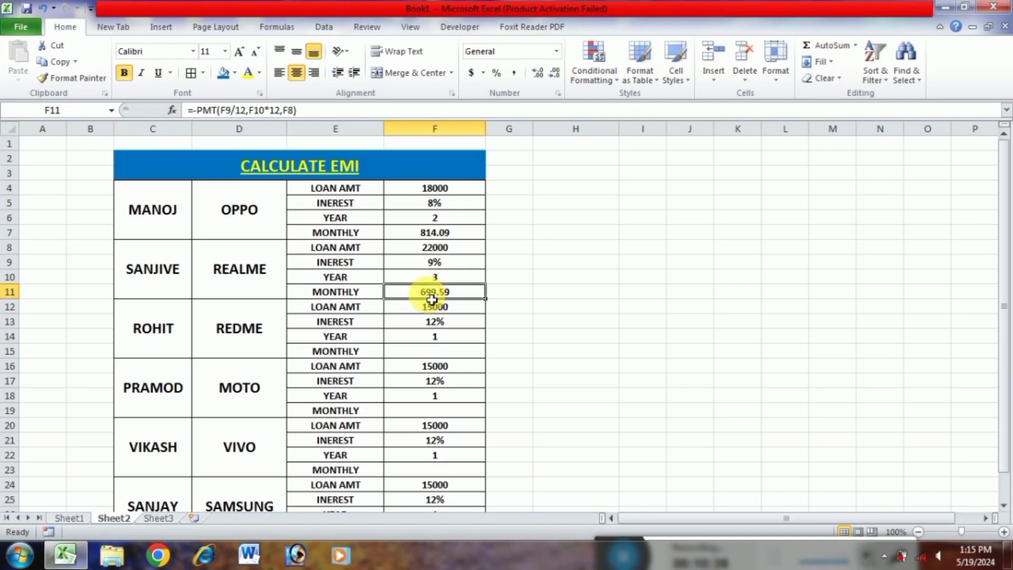
{"action": "left_click", "coordinate": [451, 262]}
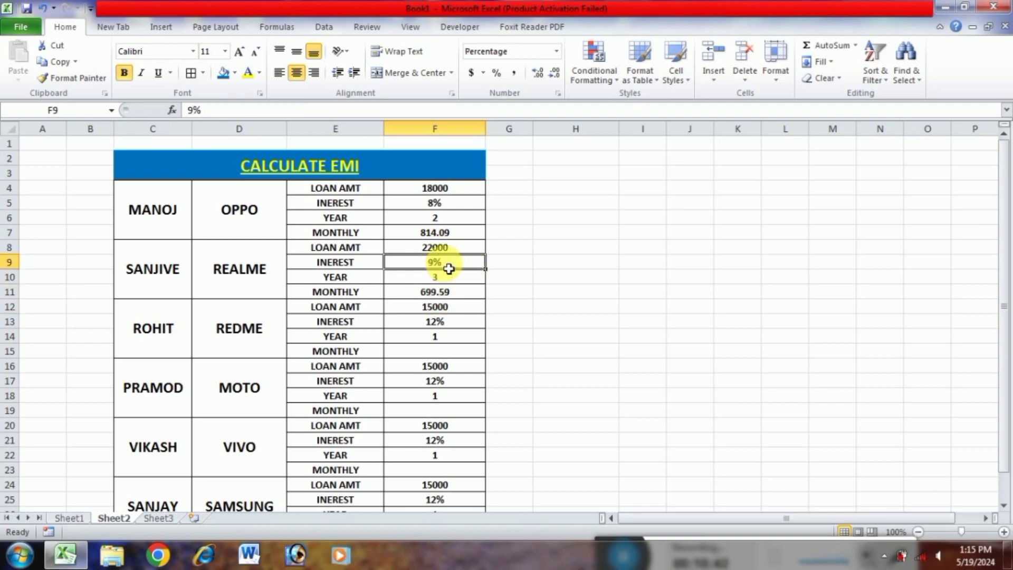
{"action": "left_click", "coordinate": [437, 253]}
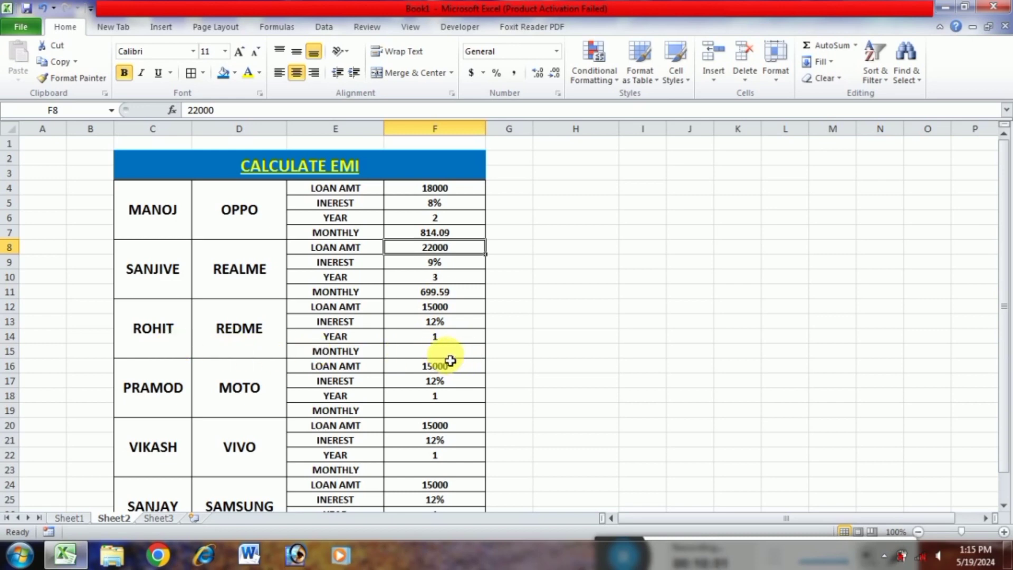
- Set the REDME loan's amount to 11000 and its interest rate to 7%
{"action": "left_click", "coordinate": [435, 310]}
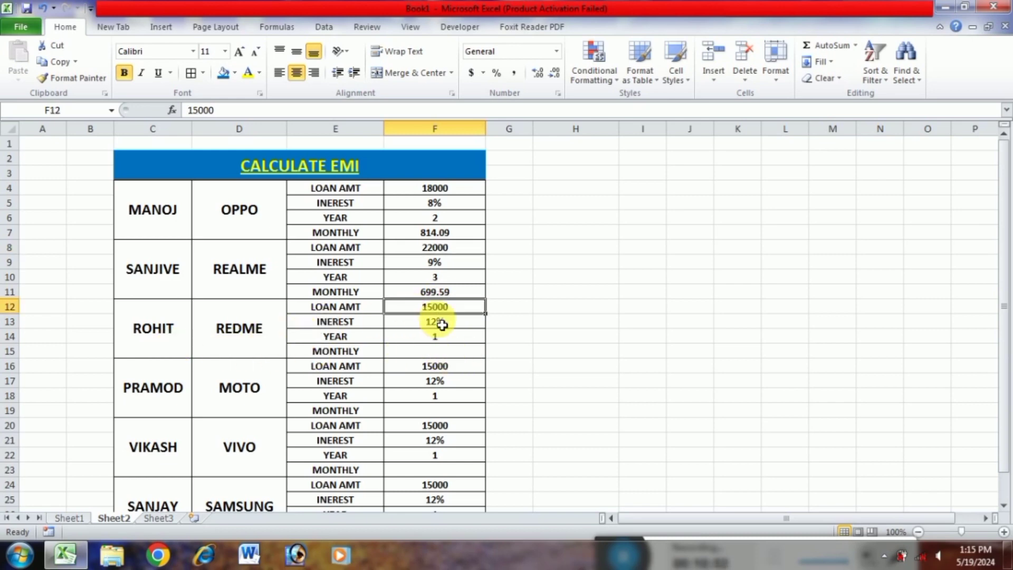
{"action": "type", "text": "11000"}
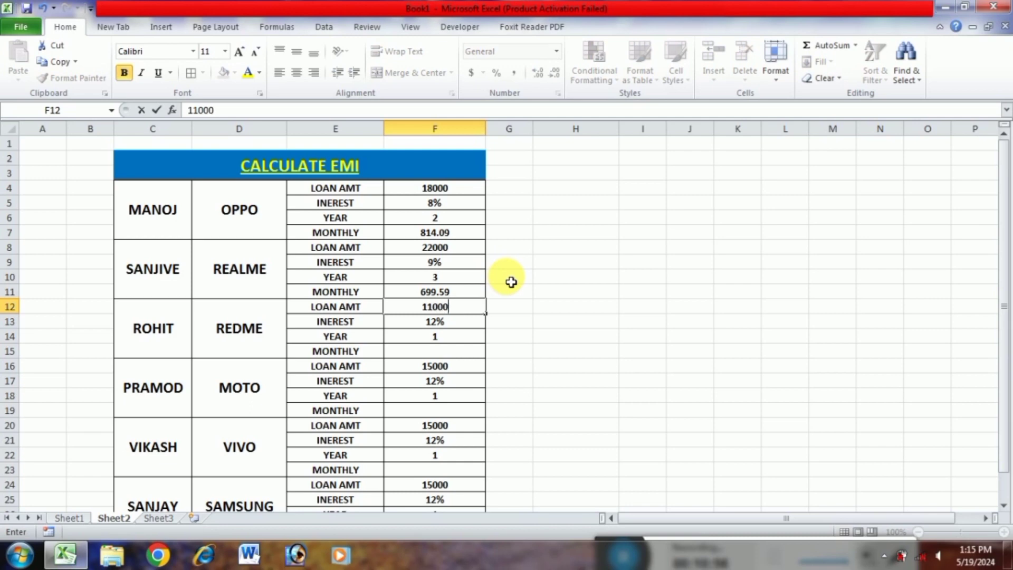
{"action": "key", "text": "Return"}
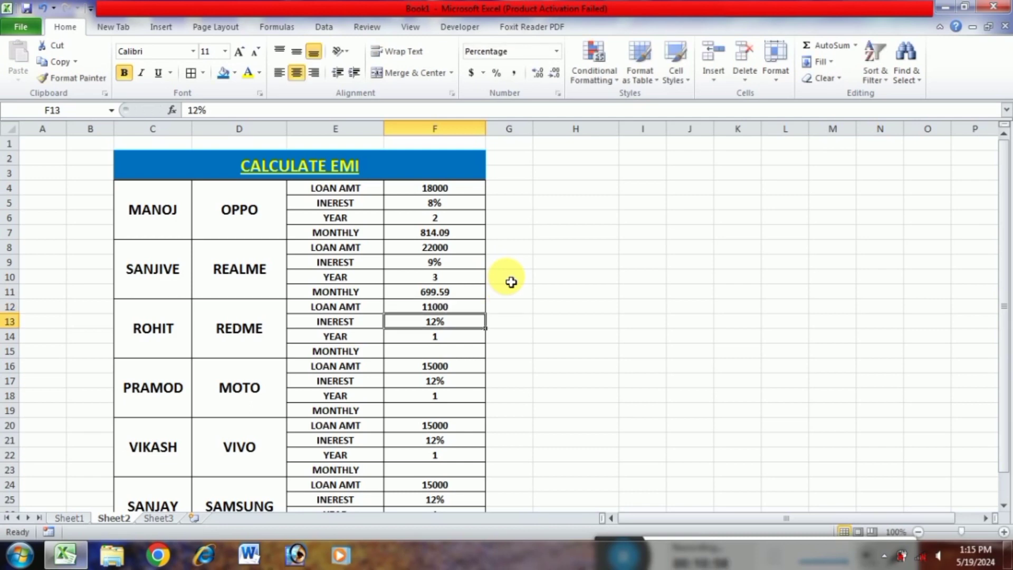
{"action": "type", "text": "7"}
{"action": "key", "text": "Return"}
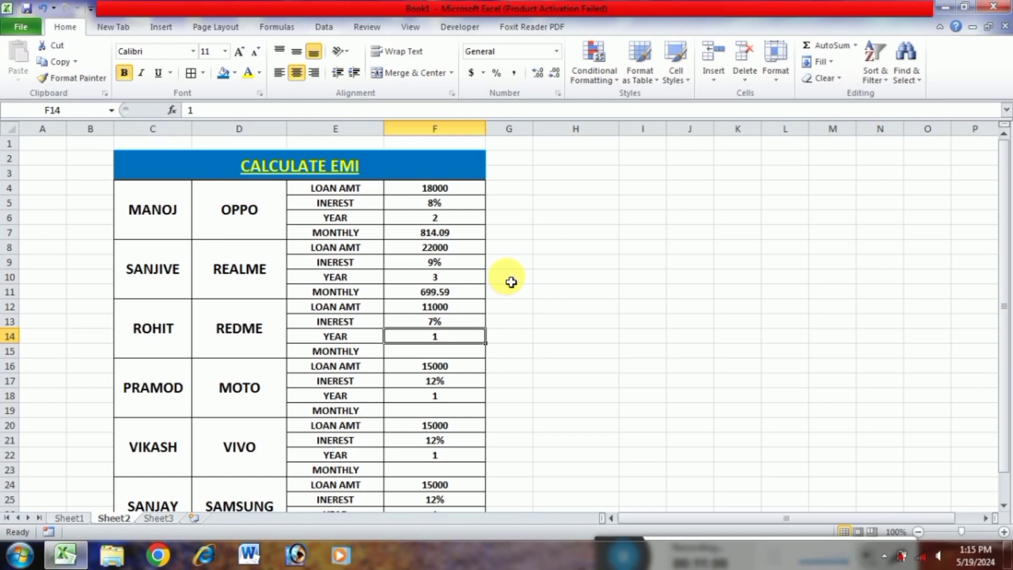
- Enter the monthly payment formula =-PMT(F13/12,F14*12,F12) in F15 for the REDME loan
{"action": "left_click", "coordinate": [433, 353]}
{"action": "type", "text": "="}
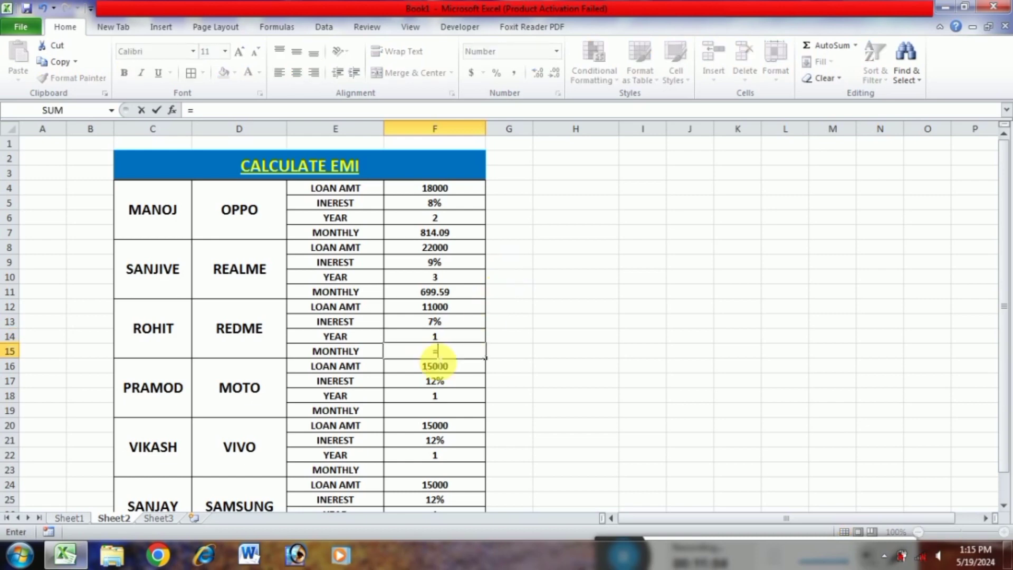
{"action": "type", "text": "-PMT"}
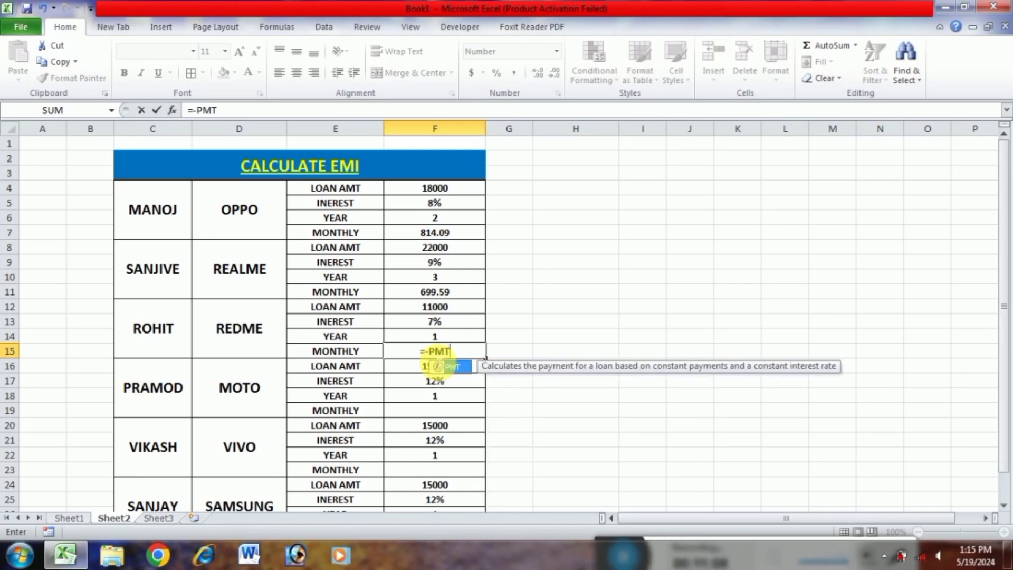
{"action": "type", "text": "("}
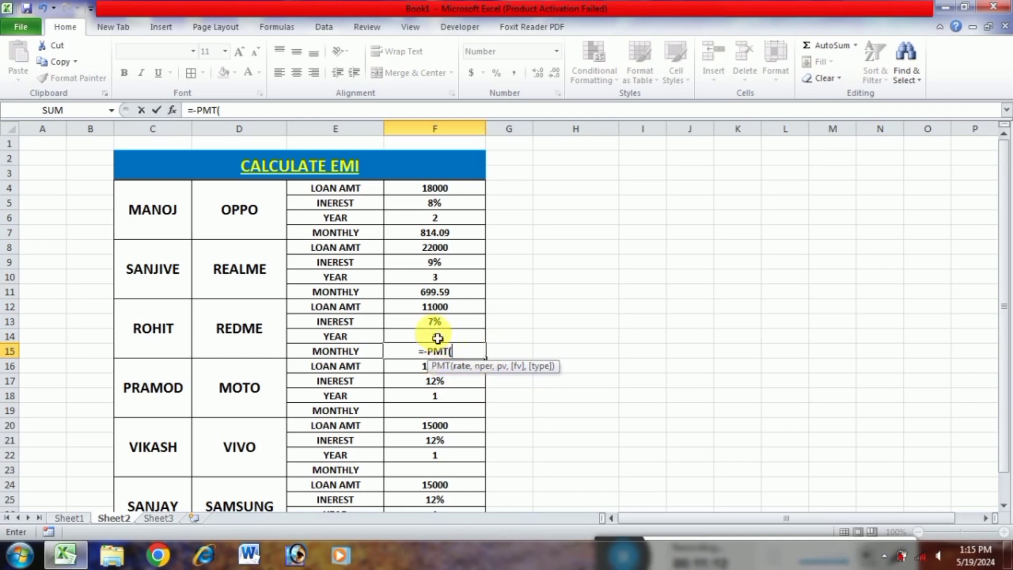
{"action": "left_click", "coordinate": [437, 329]}
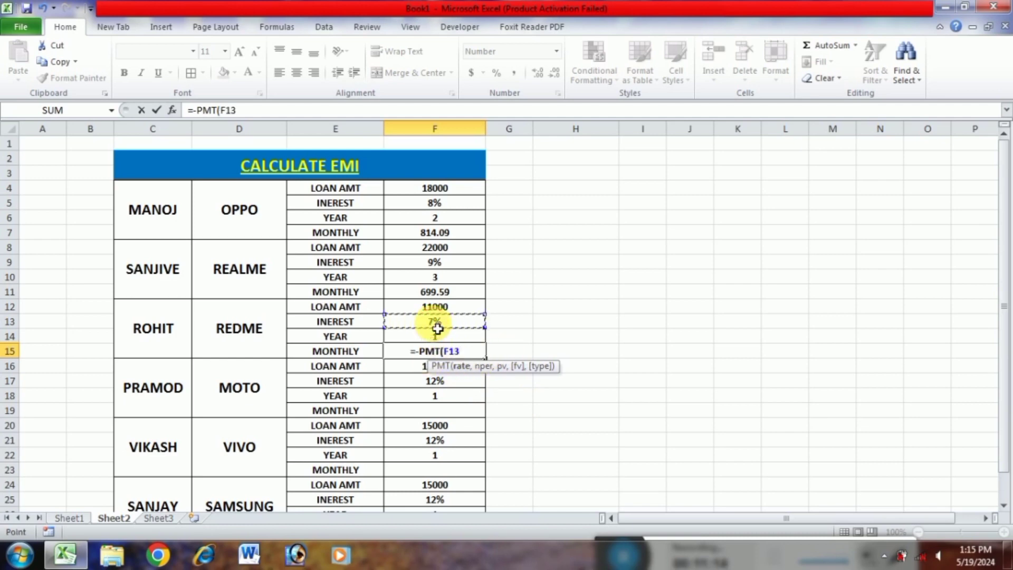
{"action": "type", "text": "/"}
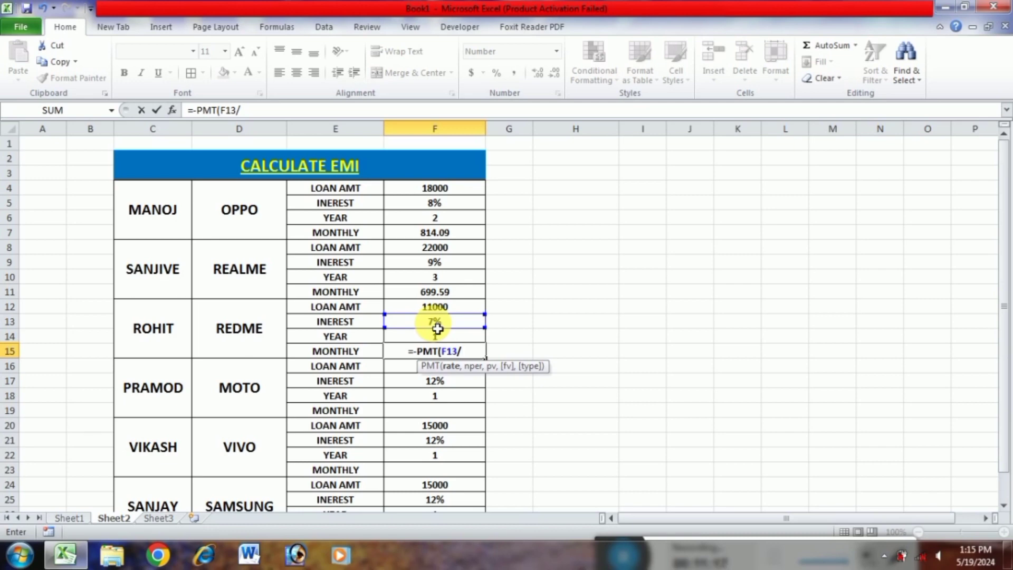
{"action": "type", "text": "12"}
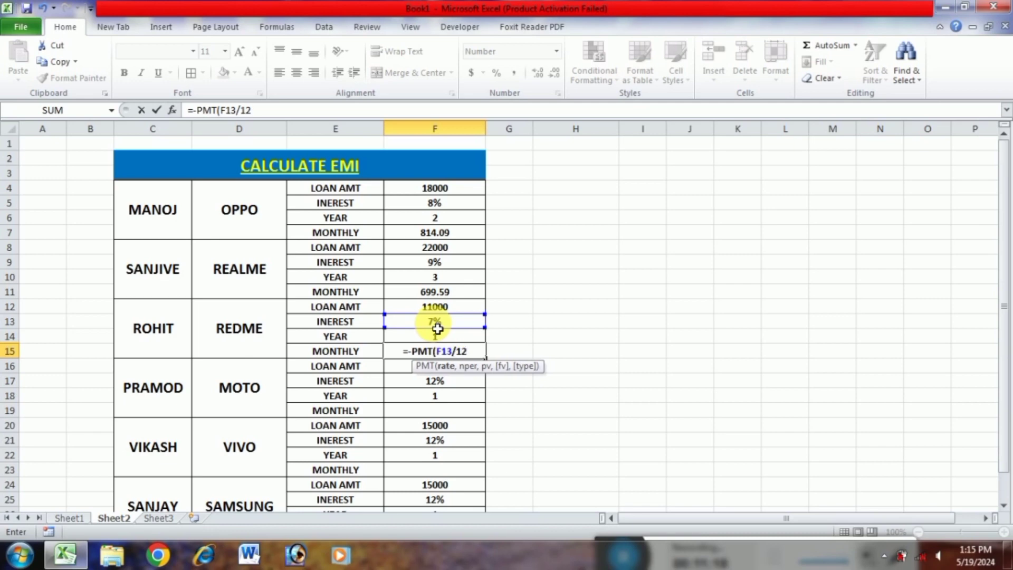
{"action": "type", "text": ","}
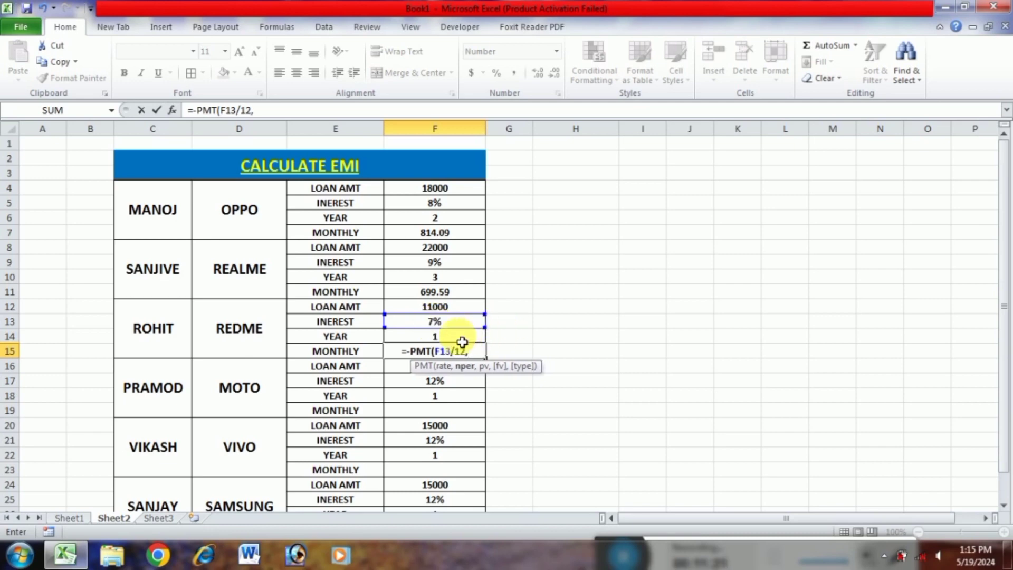
{"action": "left_click", "coordinate": [433, 342]}
{"action": "type", "text": "*12"}
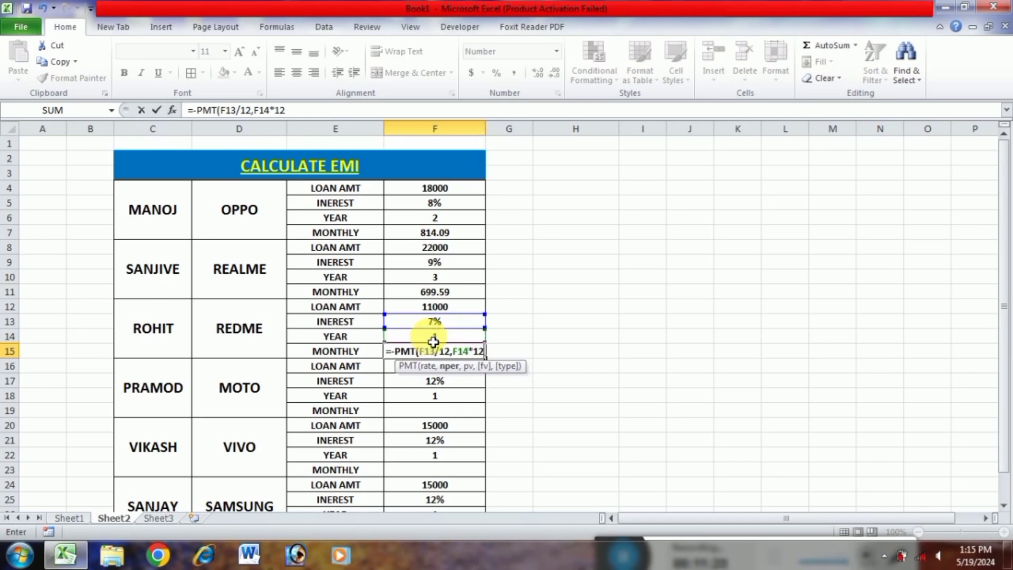
{"action": "type", "text": ","}
{"action": "left_click", "coordinate": [441, 308]}
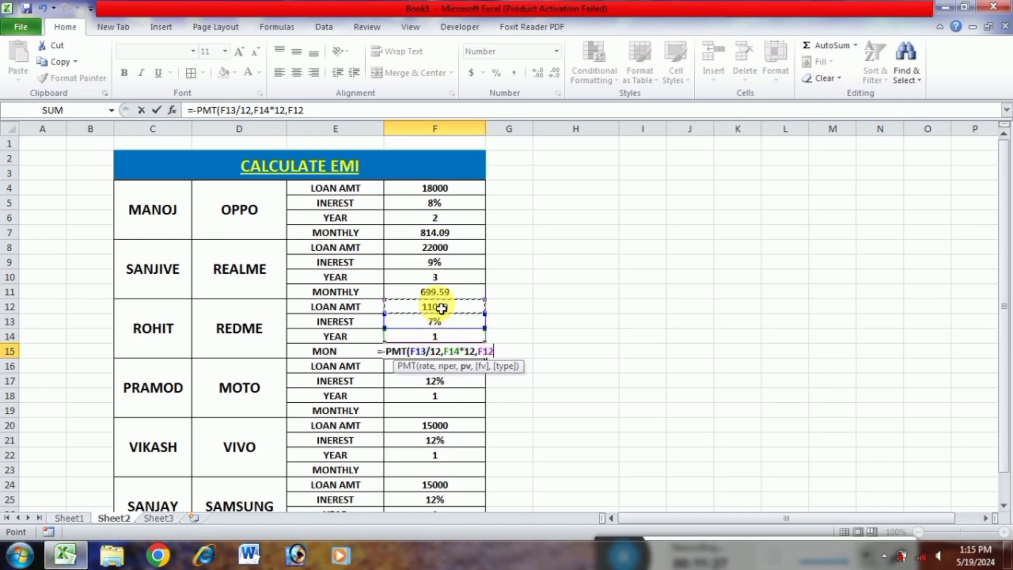
{"action": "key", "text": "Return"}
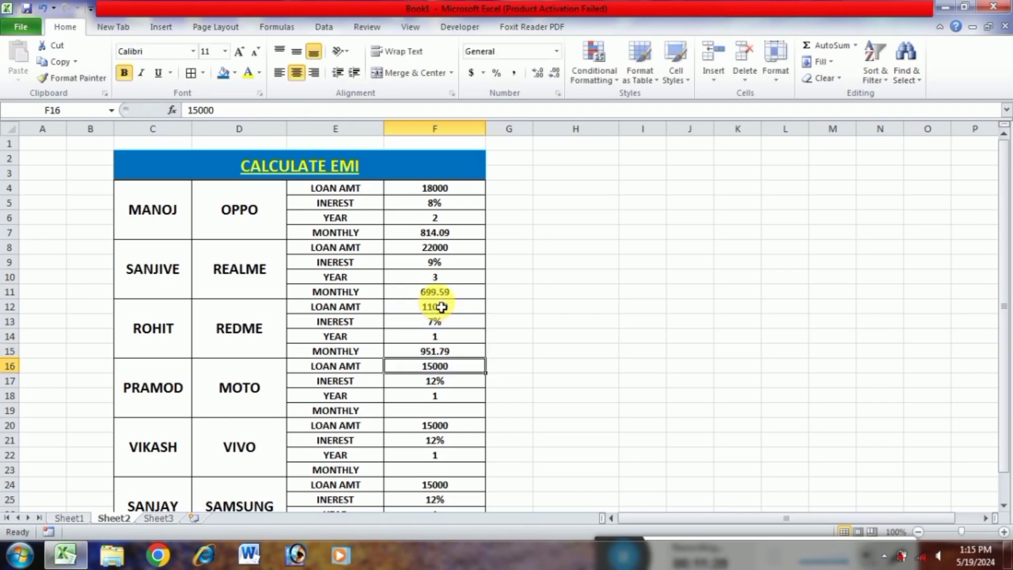
{"action": "left_click", "coordinate": [452, 355]}
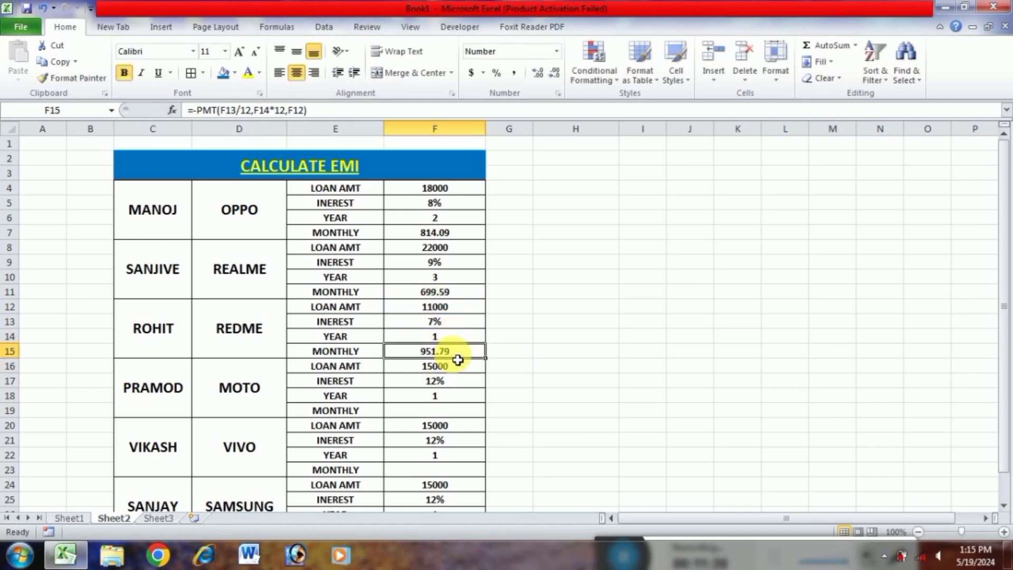